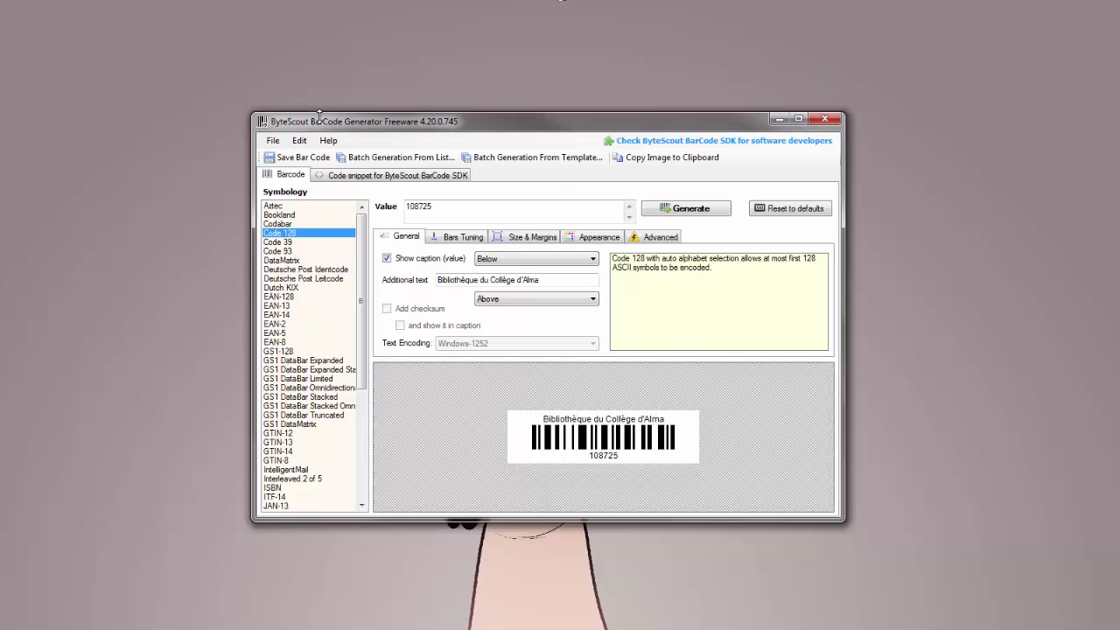
{"action": "left_click_drag", "start_coordinate": [309, 127], "coordinate": [319, 151]}
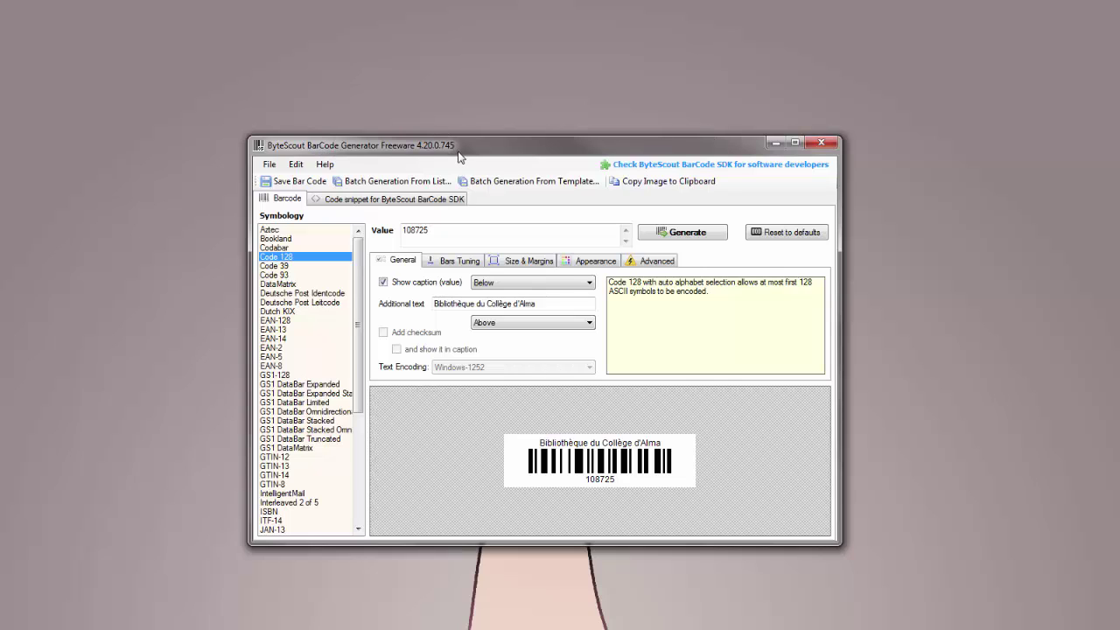
{"action": "left_click_drag", "start_coordinate": [473, 152], "coordinate": [486, 116]}
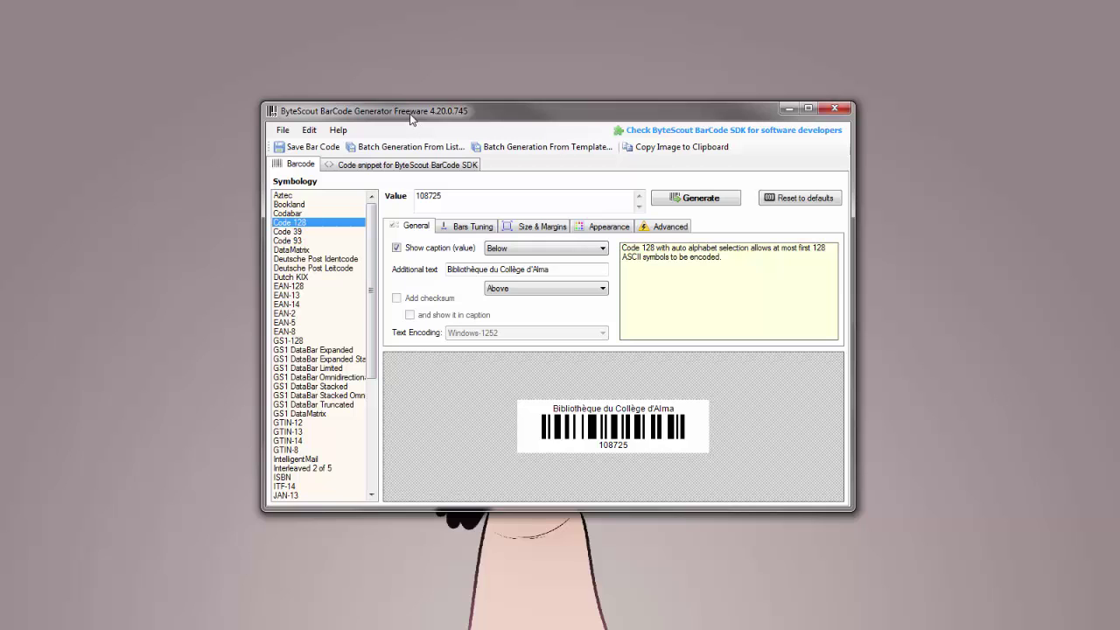
{"action": "left_click_drag", "start_coordinate": [411, 120], "coordinate": [423, 129]}
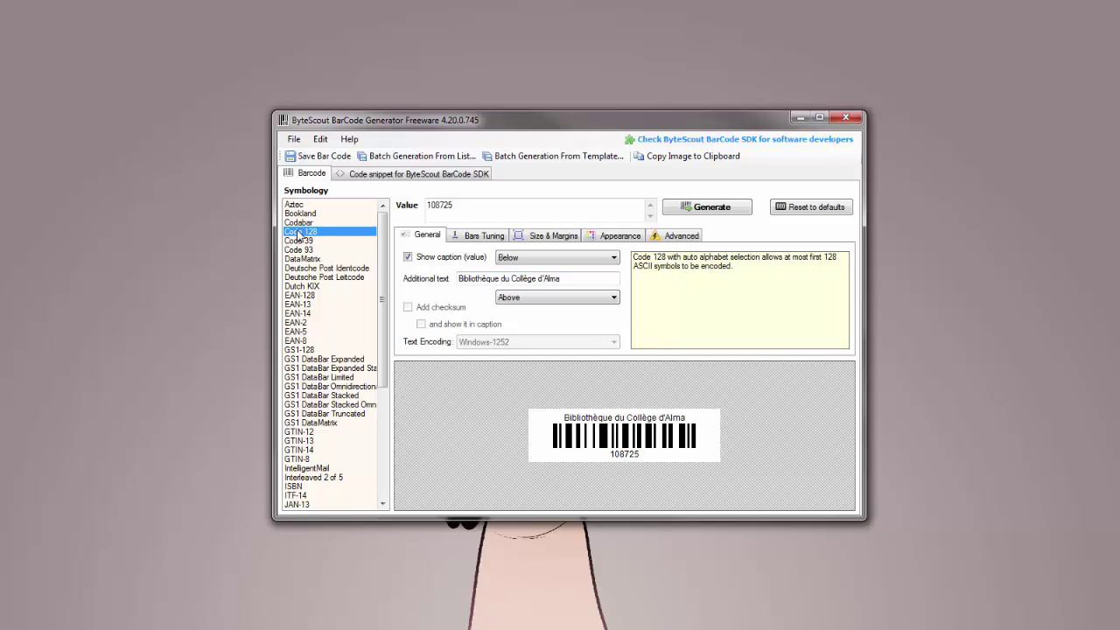
Preview the EAN-5, GS1-128, Deutsche Post Identcode and Codabar symbologies, and return to Code 128.
{"action": "left_click", "coordinate": [296, 331]}
{"action": "left_click", "coordinate": [299, 350]}
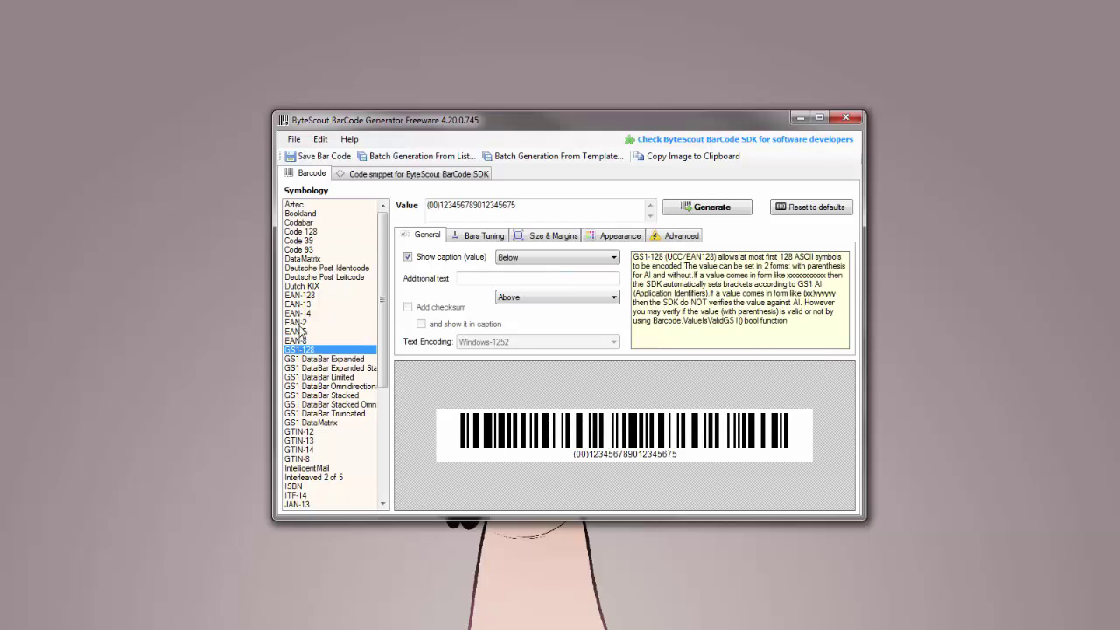
{"action": "left_click", "coordinate": [306, 268]}
{"action": "left_click", "coordinate": [305, 224]}
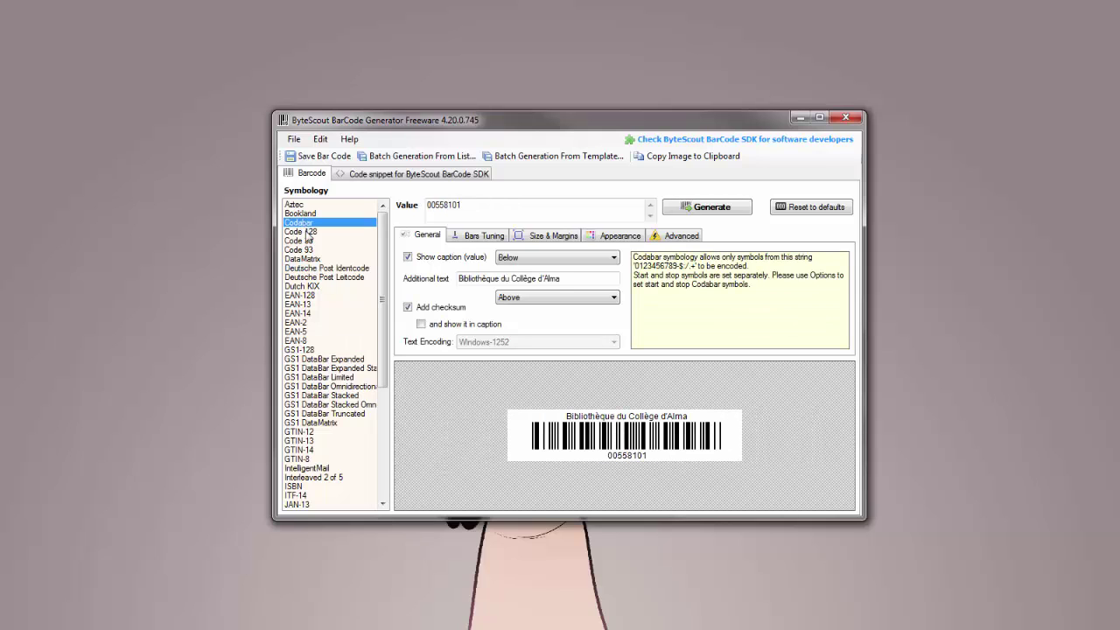
{"action": "left_click", "coordinate": [307, 233]}
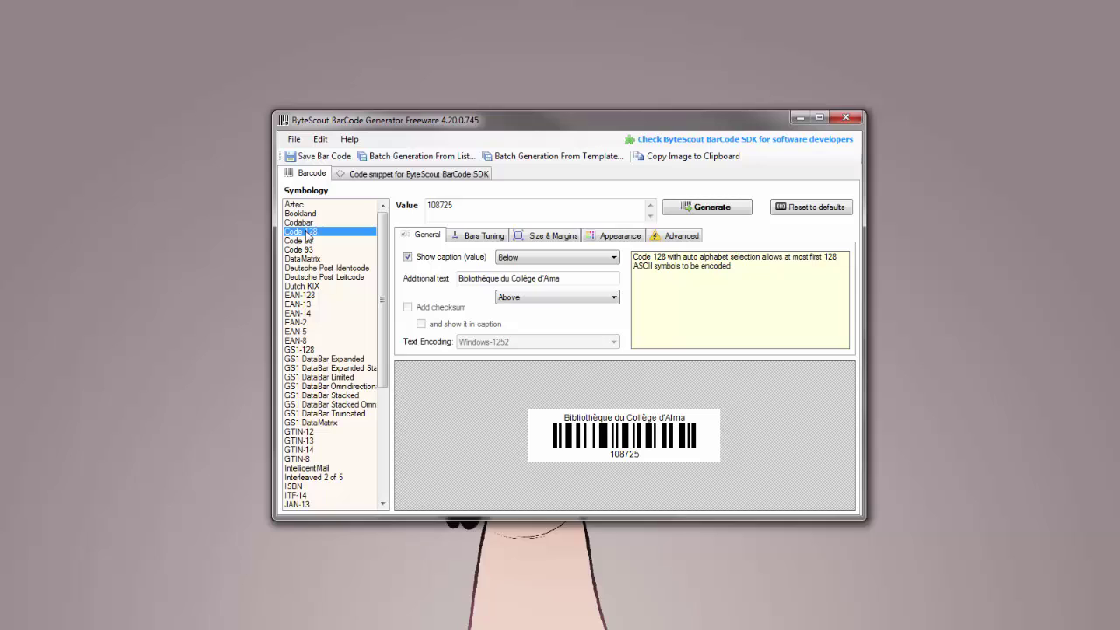
{"action": "left_click", "coordinate": [305, 225]}
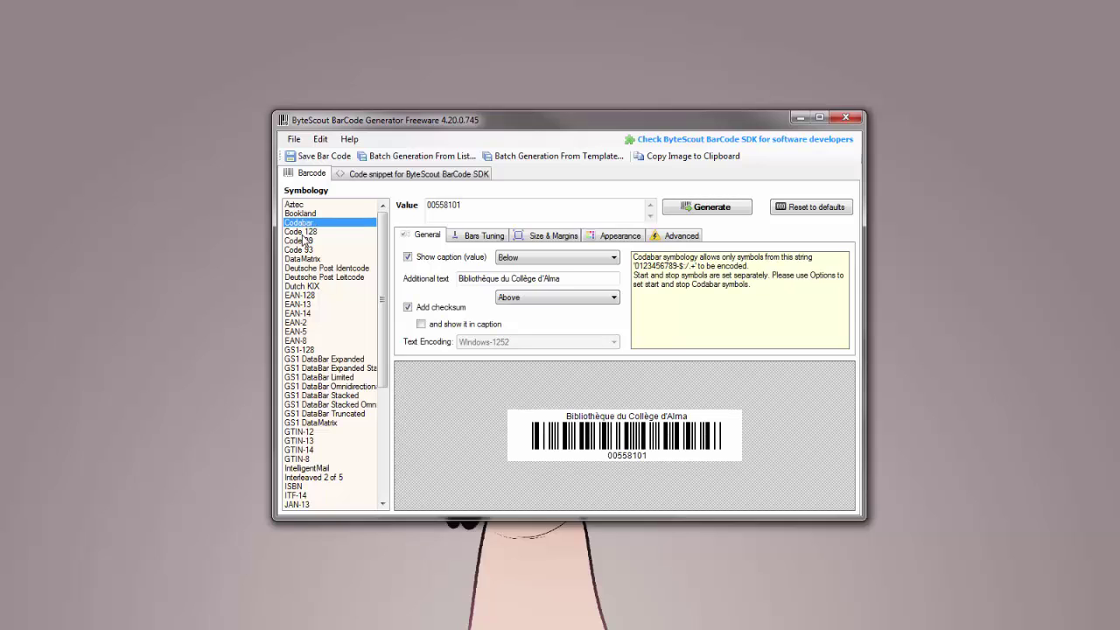
{"action": "key", "text": "Down"}
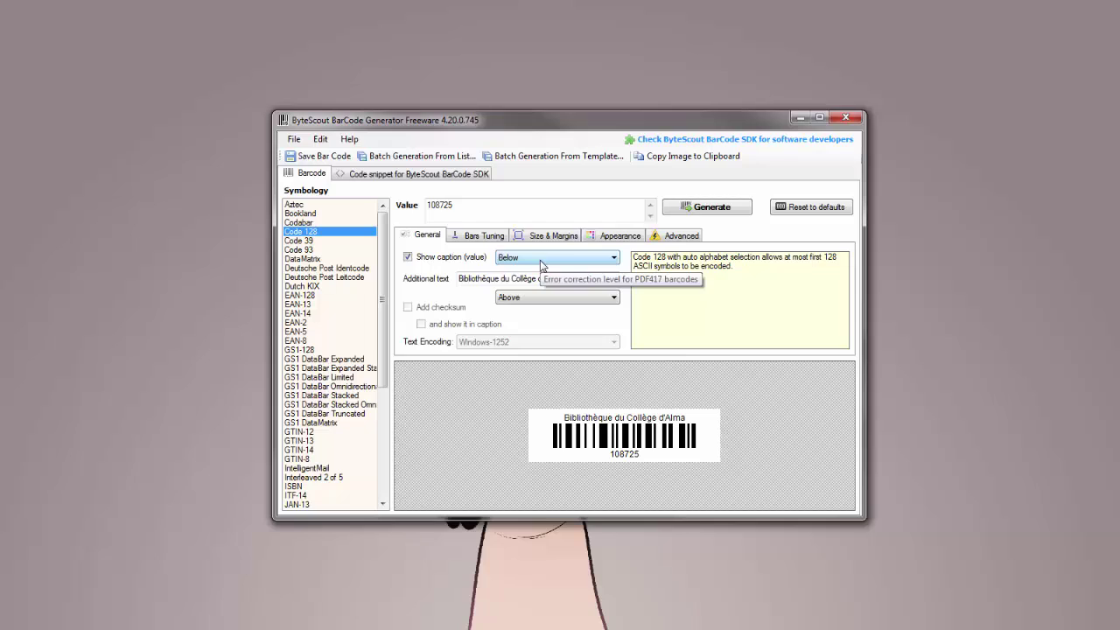
Try taller bars for the Code 128 barcode, and return the bar height to 35.
{"action": "left_click", "coordinate": [576, 281]}
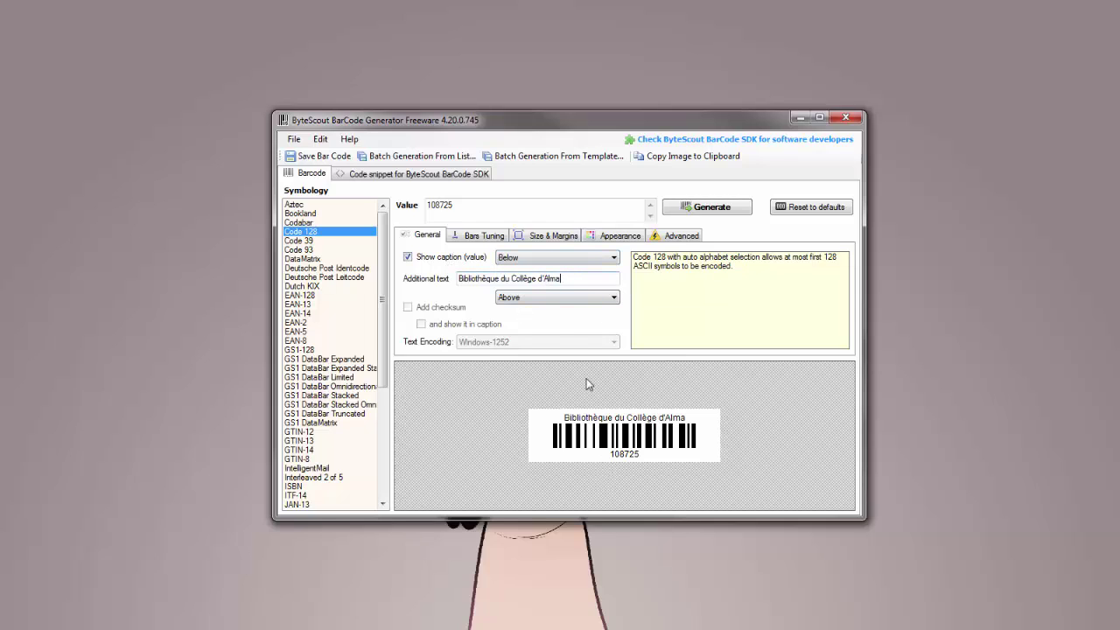
{"action": "left_click", "coordinate": [487, 237]}
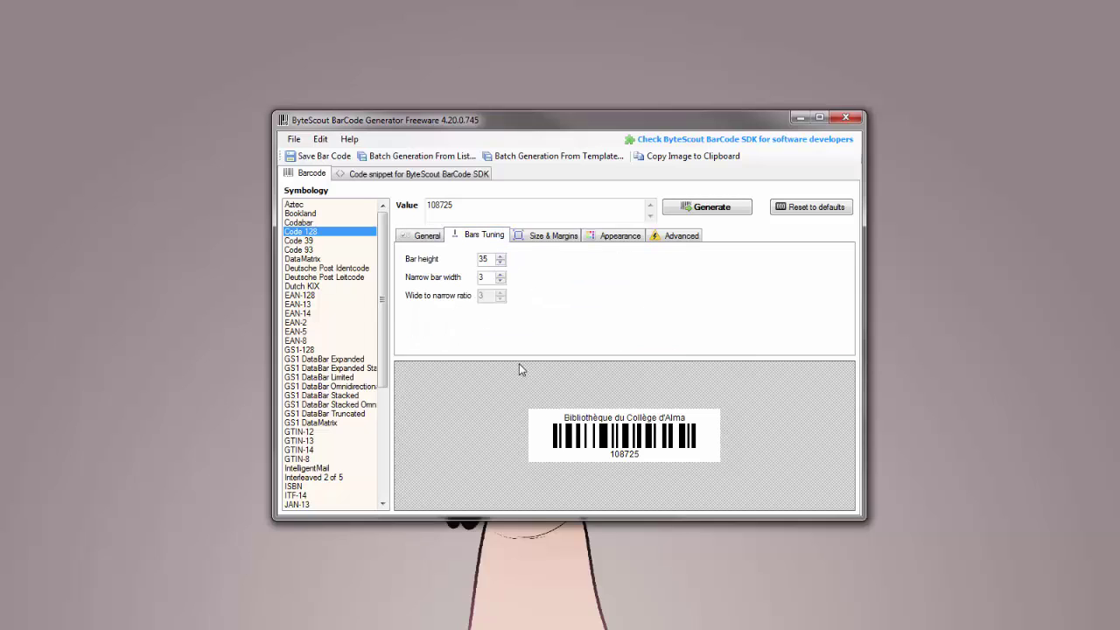
{"action": "left_click", "coordinate": [500, 258]}
{"action": "left_click", "coordinate": [499, 258]}
{"action": "left_click", "coordinate": [500, 258]}
{"action": "left_click", "coordinate": [503, 257]}
{"action": "left_click", "coordinate": [502, 257]}
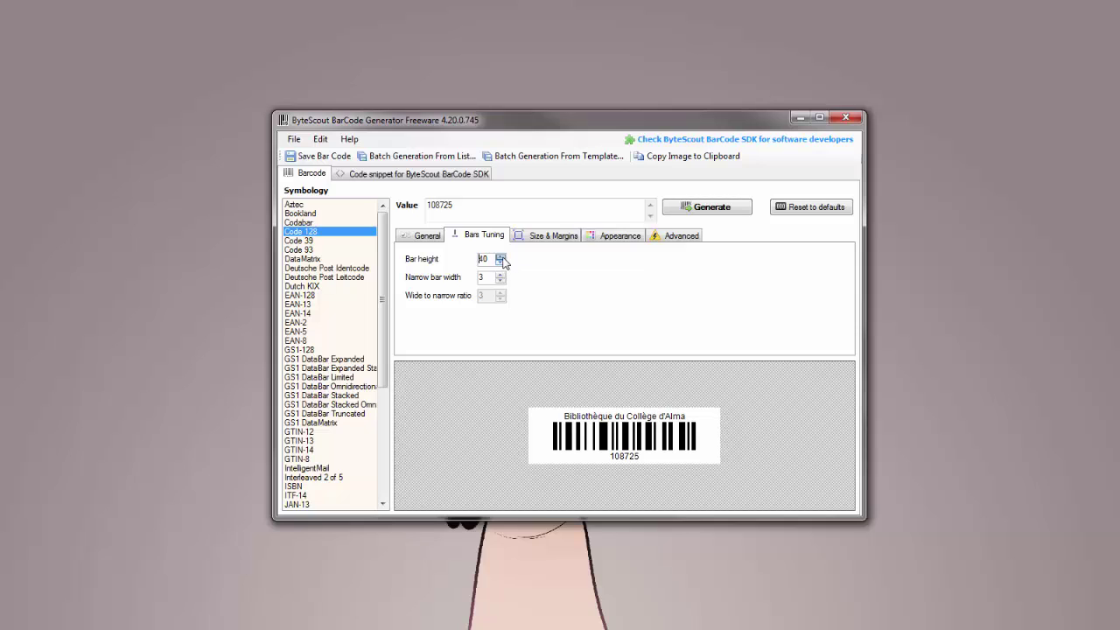
{"action": "left_click", "coordinate": [502, 258]}
{"action": "left_click", "coordinate": [503, 257]}
{"action": "left_click", "coordinate": [503, 257]}
{"action": "left_click", "coordinate": [502, 258]}
{"action": "left_click", "coordinate": [502, 257]}
{"action": "left_click", "coordinate": [502, 258]}
{"action": "left_click", "coordinate": [500, 263]}
{"action": "left_click", "coordinate": [499, 264]}
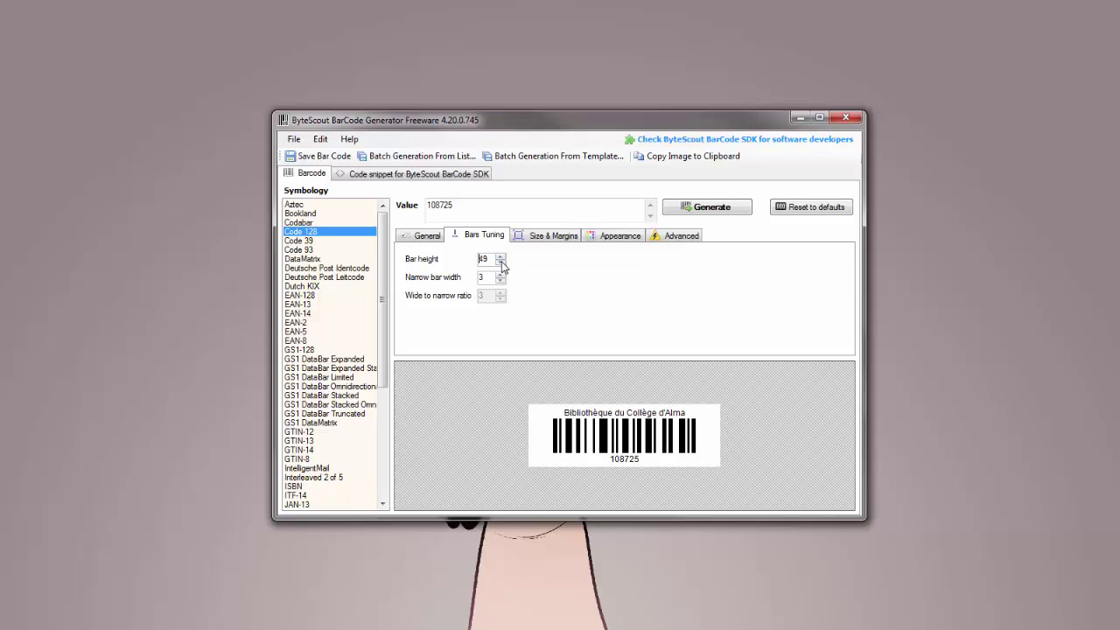
{"action": "left_click", "coordinate": [500, 264]}
{"action": "left_click", "coordinate": [500, 263]}
{"action": "left_click", "coordinate": [500, 263]}
{"action": "left_click", "coordinate": [499, 263]}
{"action": "left_click", "coordinate": [500, 263]}
{"action": "left_click", "coordinate": [499, 263]}
{"action": "left_click", "coordinate": [500, 263]}
{"action": "left_click", "coordinate": [500, 264]}
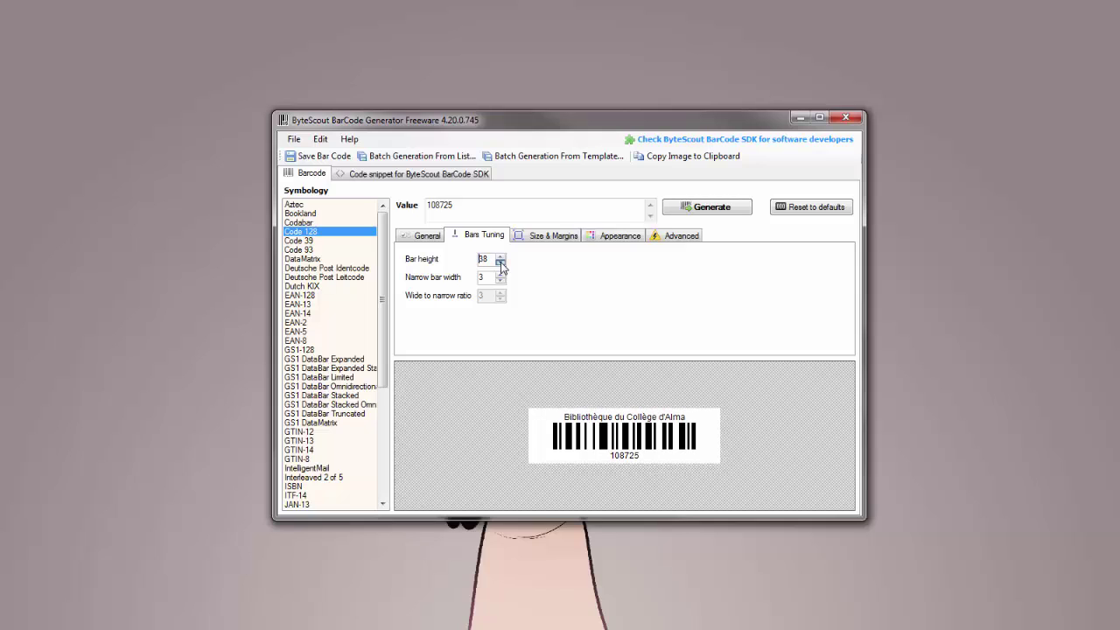
{"action": "left_click", "coordinate": [499, 263]}
{"action": "left_click", "coordinate": [500, 264]}
{"action": "left_click", "coordinate": [500, 263]}
Try a larger narrow bar width, and return it to 3.
{"action": "left_click", "coordinate": [499, 273]}
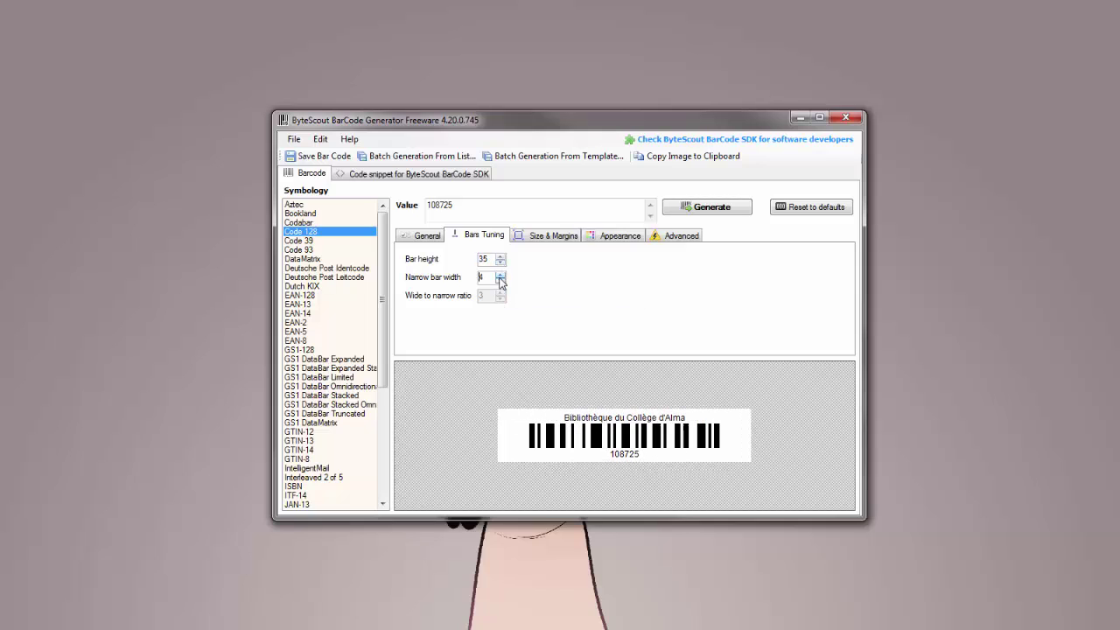
{"action": "left_click", "coordinate": [499, 273]}
{"action": "left_click", "coordinate": [501, 281]}
{"action": "left_click", "coordinate": [501, 281]}
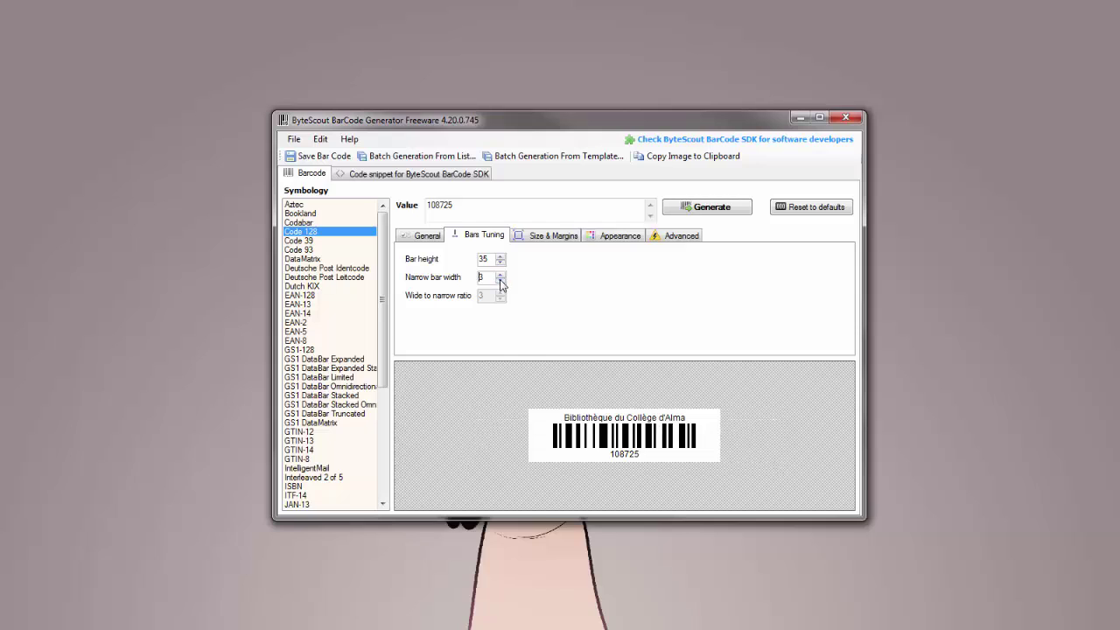
Review the barcode's size and margin, appearance and advanced settings, and return to the general settings.
{"action": "left_click", "coordinate": [554, 235]}
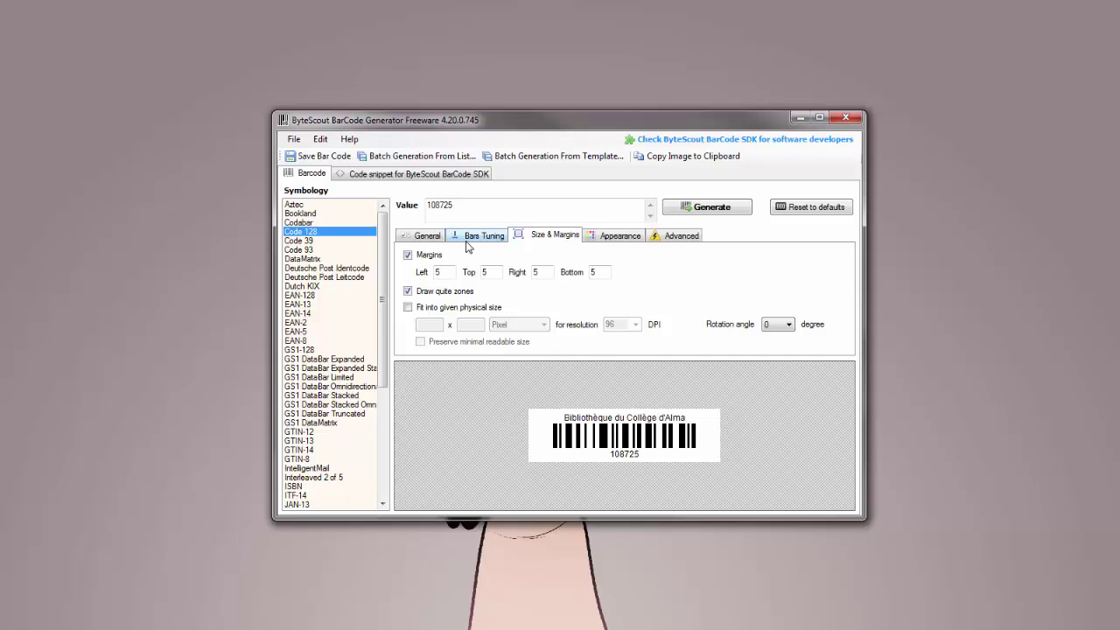
{"action": "left_click", "coordinate": [610, 238]}
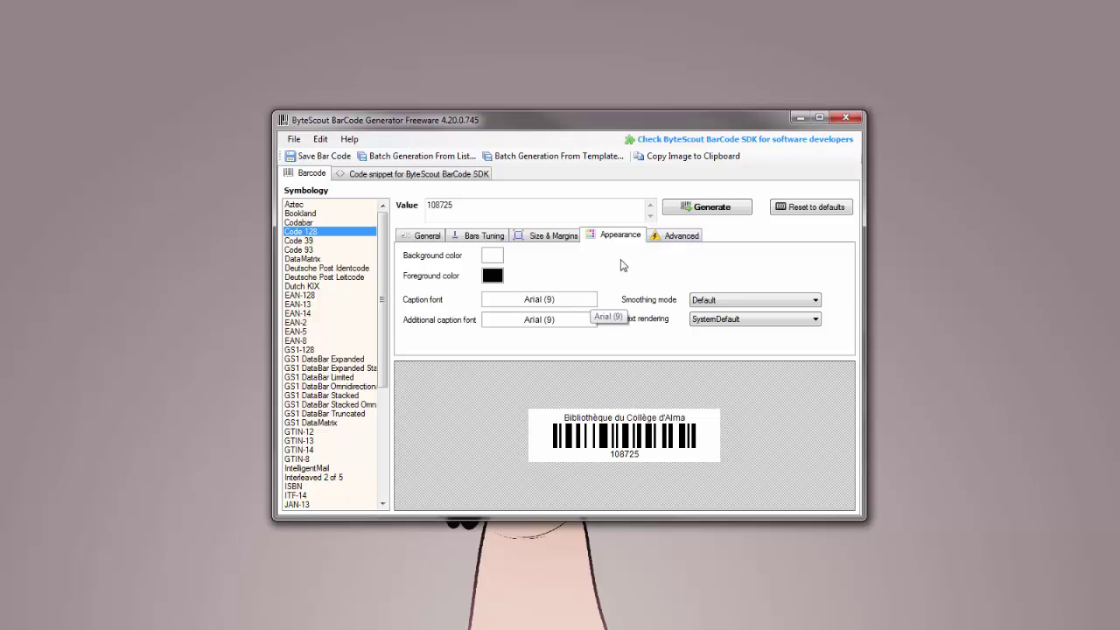
{"action": "left_click", "coordinate": [682, 238]}
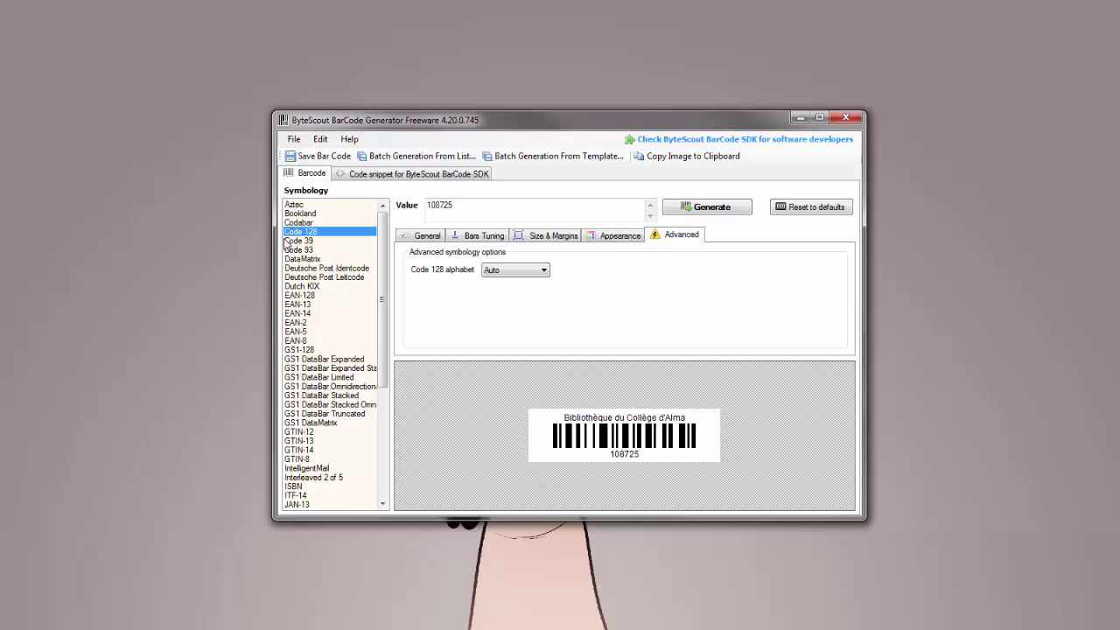
{"action": "left_click", "coordinate": [424, 236]}
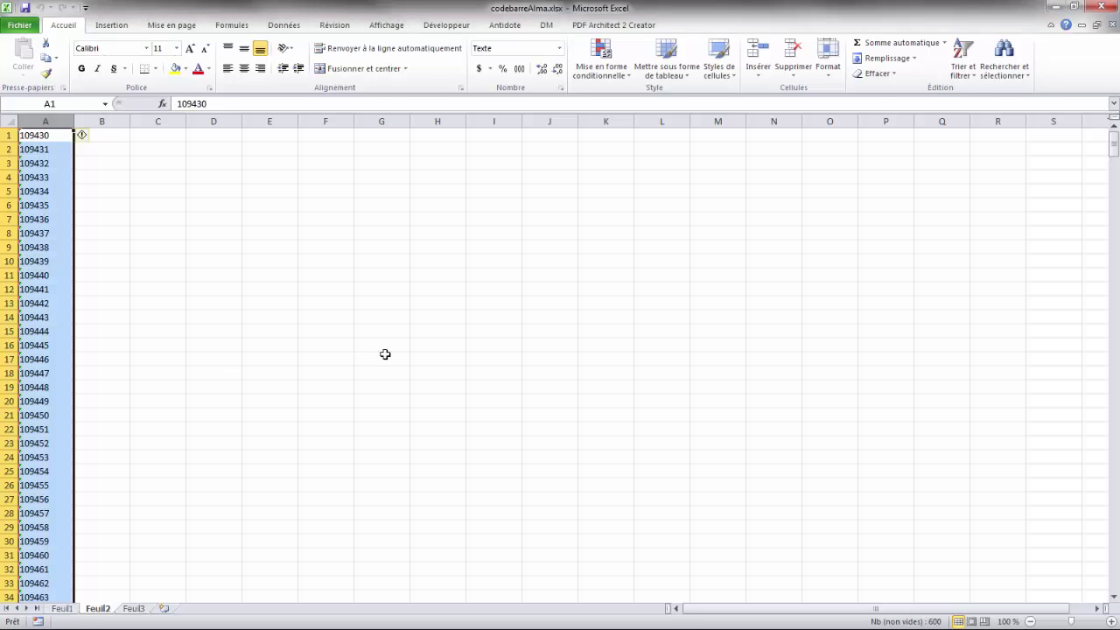
In the Excel workbook codebarreAlma.xlsx, examine the barcode image paths at the start of Feuil1, including the double backslashes and numbered file names.
{"action": "left_click", "coordinate": [62, 610]}
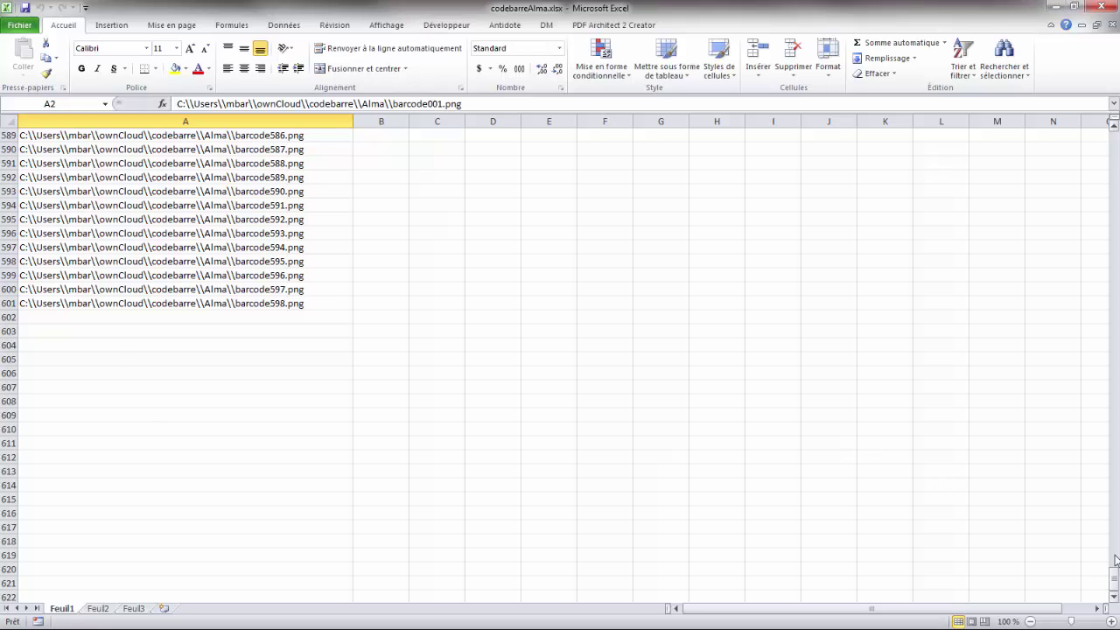
{"action": "left_click_drag", "start_coordinate": [1115, 574], "coordinate": [1115, 138]}
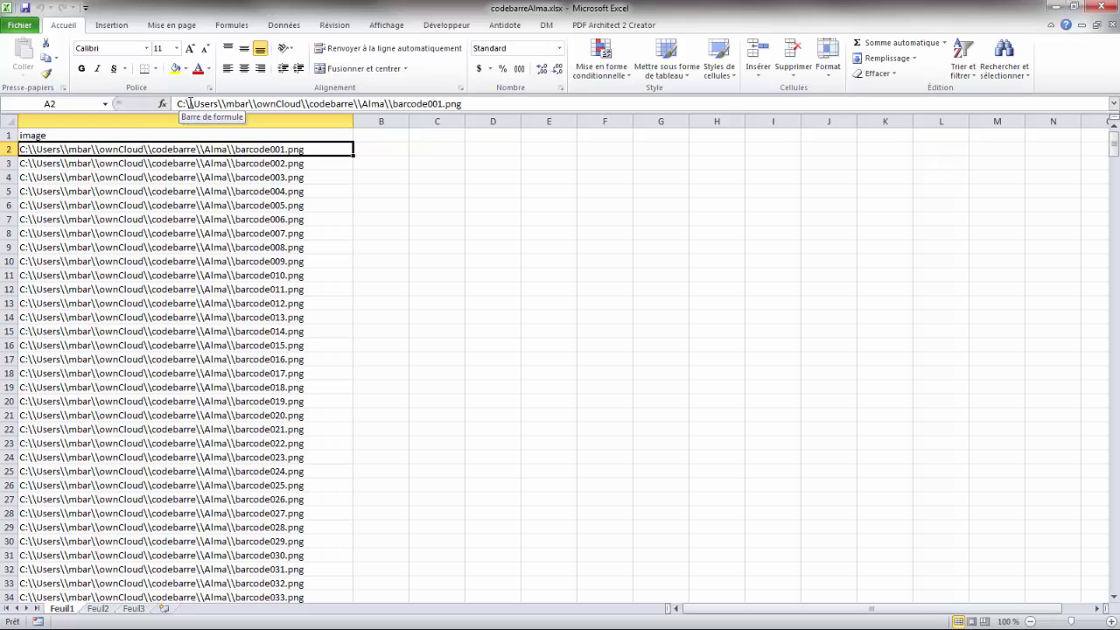
{"action": "left_click", "coordinate": [130, 162]}
{"action": "left_click", "coordinate": [127, 147]}
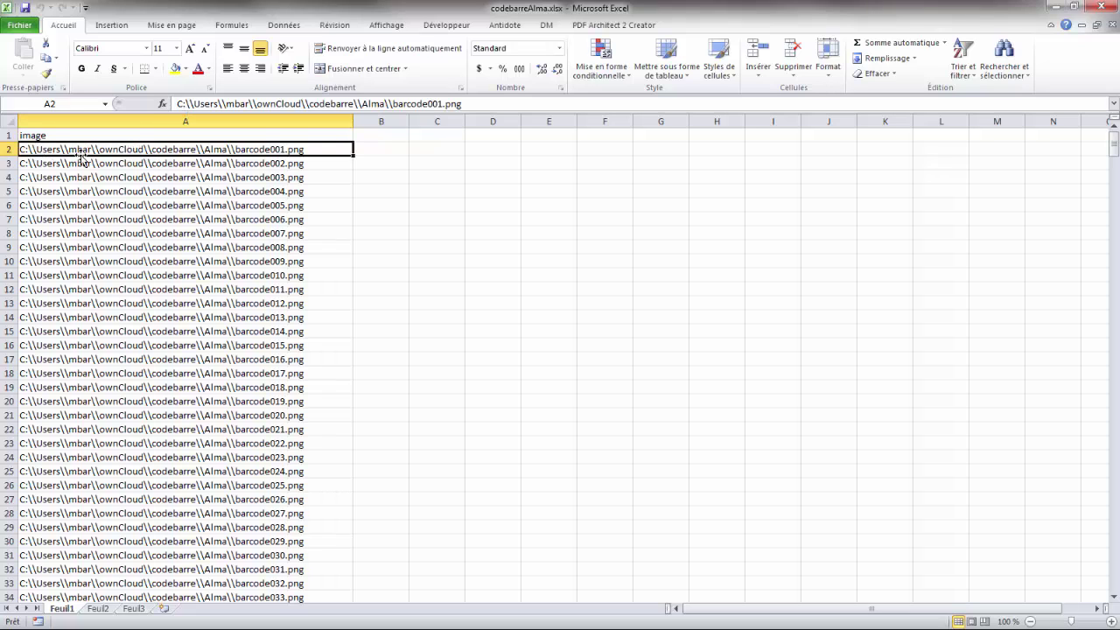
{"action": "left_click", "coordinate": [52, 162]}
{"action": "left_click", "coordinate": [56, 147]}
{"action": "left_click", "coordinate": [287, 304]}
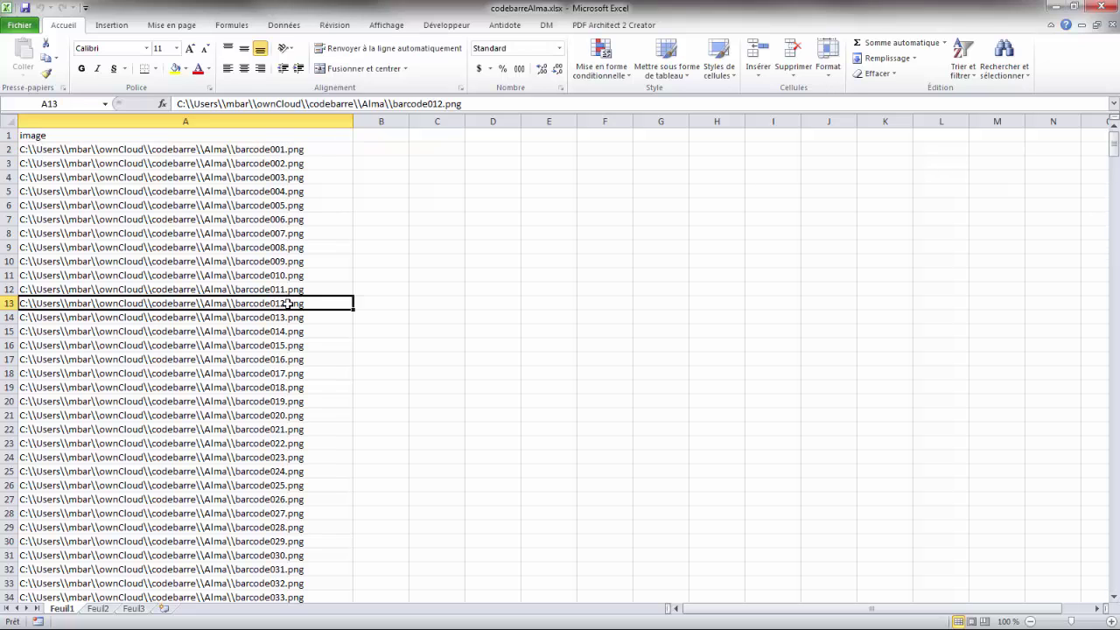
{"action": "left_click", "coordinate": [267, 176]}
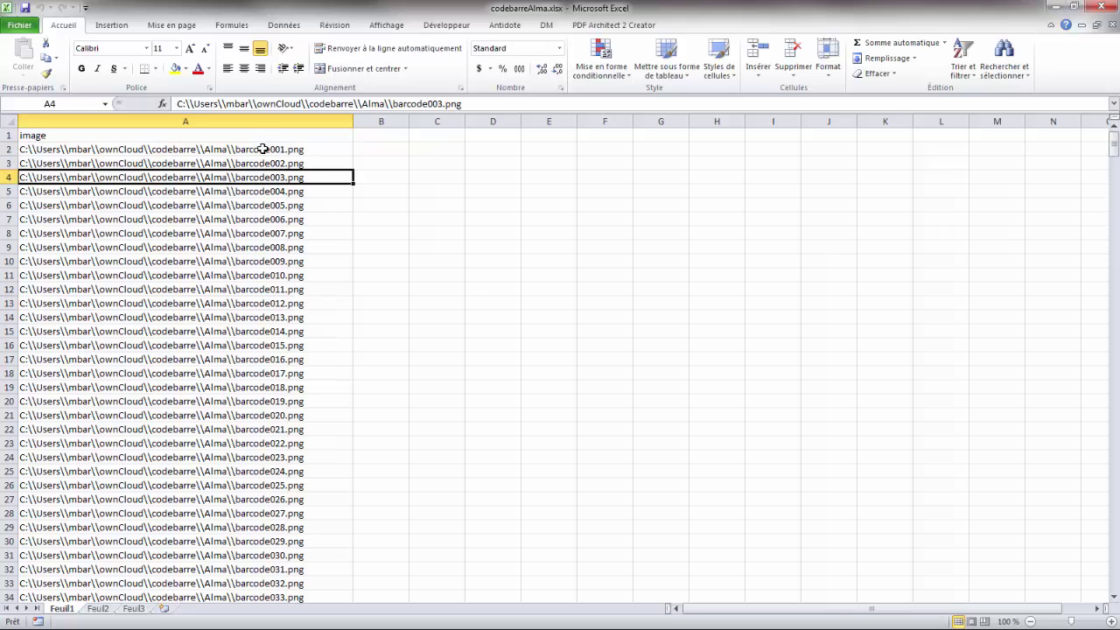
{"action": "left_click", "coordinate": [263, 149]}
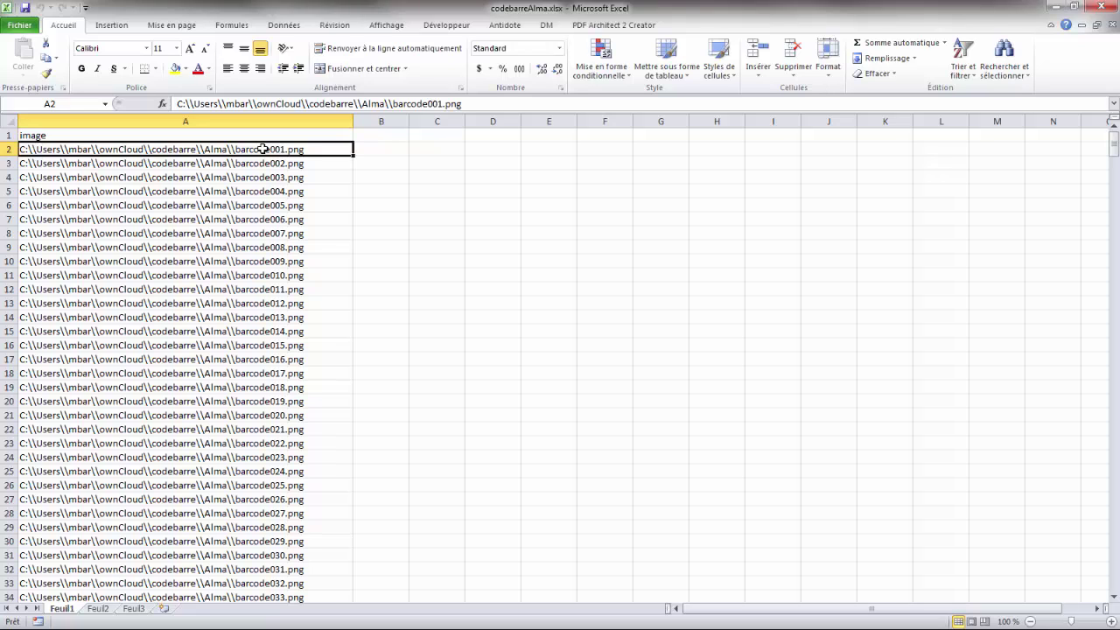
{"action": "left_click", "coordinate": [309, 166]}
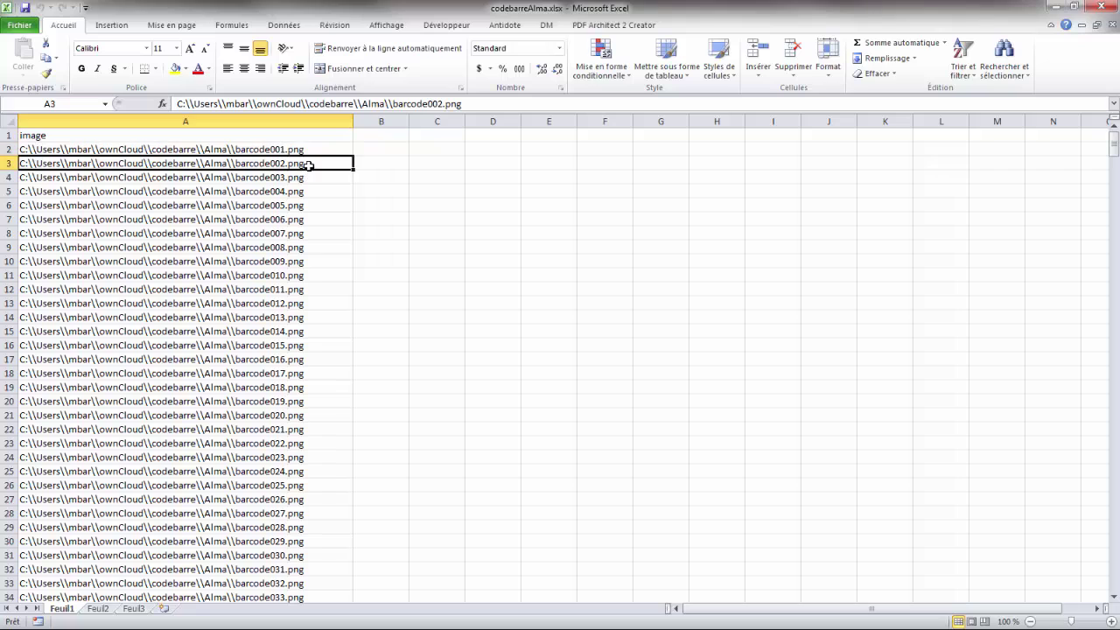
{"action": "left_click", "coordinate": [255, 149]}
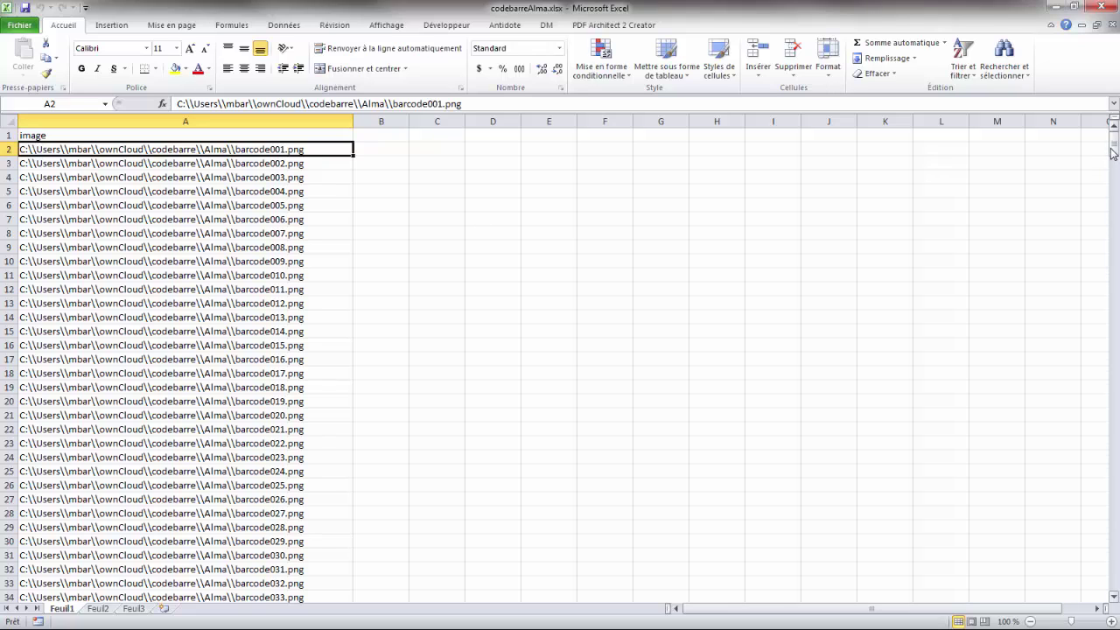
Examine the list of image paths on Feuil1 down to its last filled row.
{"action": "left_click", "coordinate": [276, 470]}
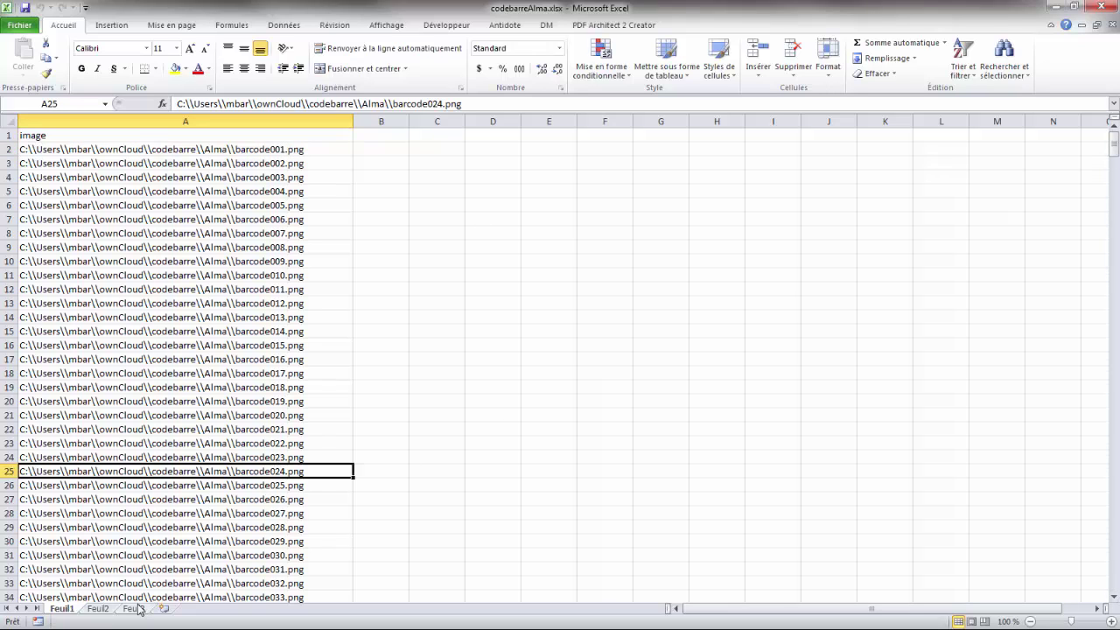
{"action": "left_click_drag", "start_coordinate": [1114, 145], "coordinate": [1117, 598]}
{"action": "scroll", "coordinate": [233, 536], "scroll_direction": "down", "scroll_amount": 1}
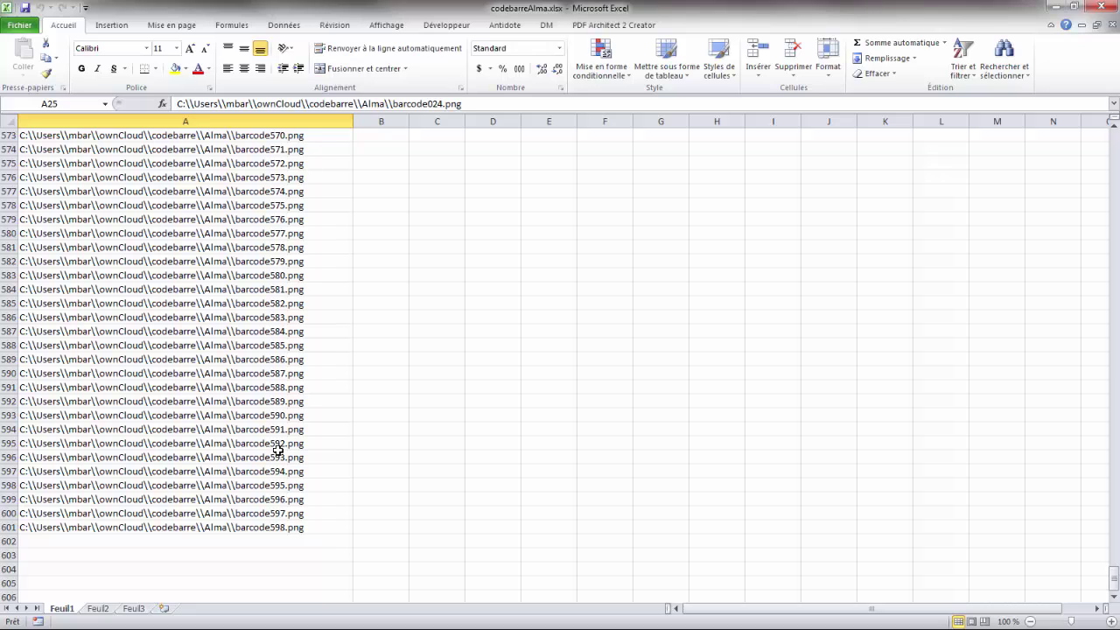
{"action": "left_click", "coordinate": [110, 526]}
{"action": "scroll", "coordinate": [221, 529], "scroll_direction": "down", "scroll_amount": 1}
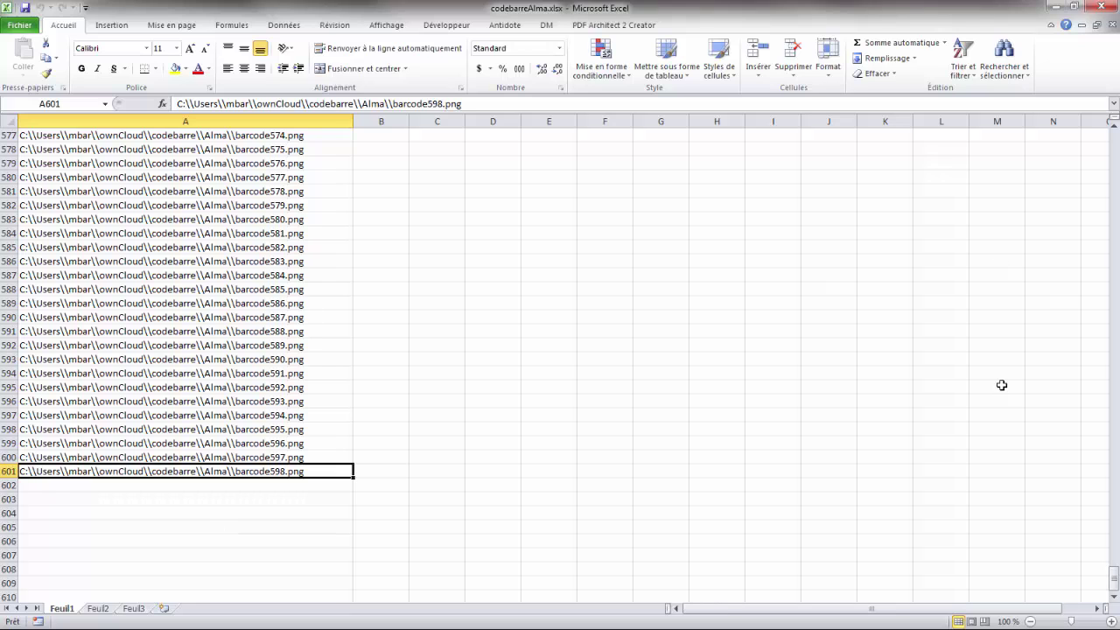
On Feuil2, extend the number 109430 in A1 as an incrementing series down to A16.
{"action": "left_click", "coordinate": [98, 608]}
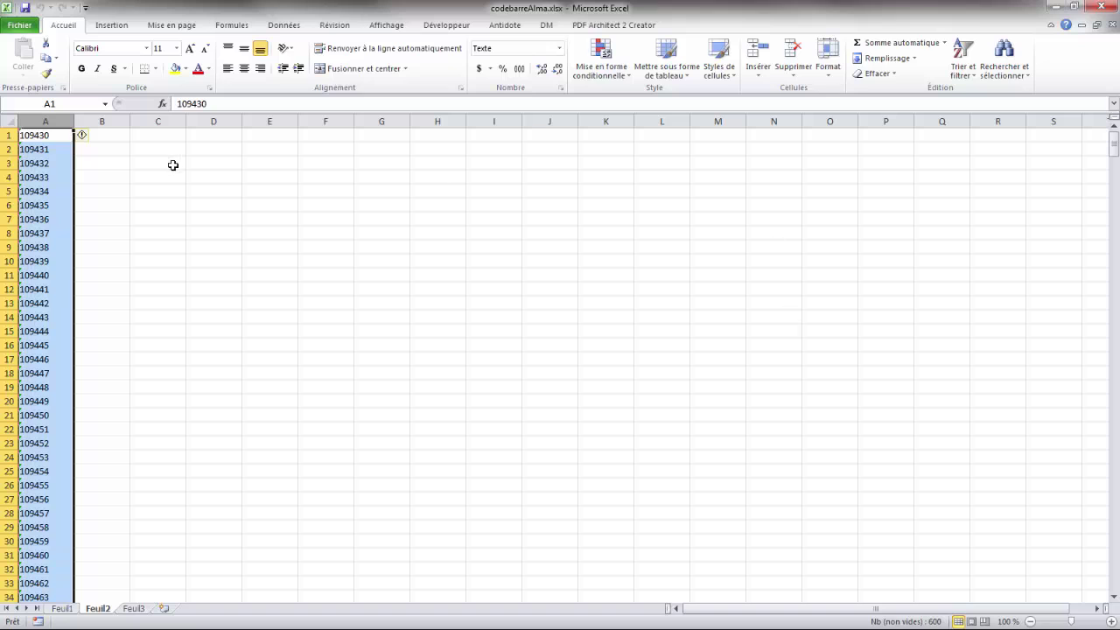
{"action": "left_click", "coordinate": [60, 137]}
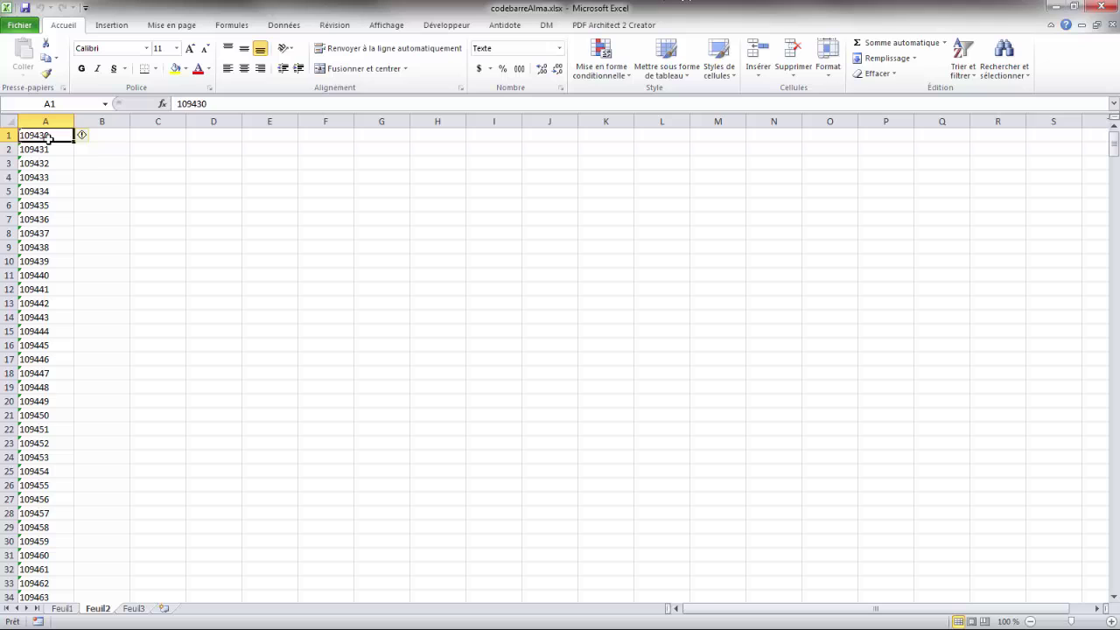
{"action": "left_click", "coordinate": [57, 149]}
{"action": "left_click", "coordinate": [55, 136]}
{"action": "left_click_drag", "start_coordinate": [74, 142], "coordinate": [66, 349]}
Examine the consecutive barcode numbers in column A of Feuil2 down to the last filled row.
{"action": "left_click", "coordinate": [56, 157]}
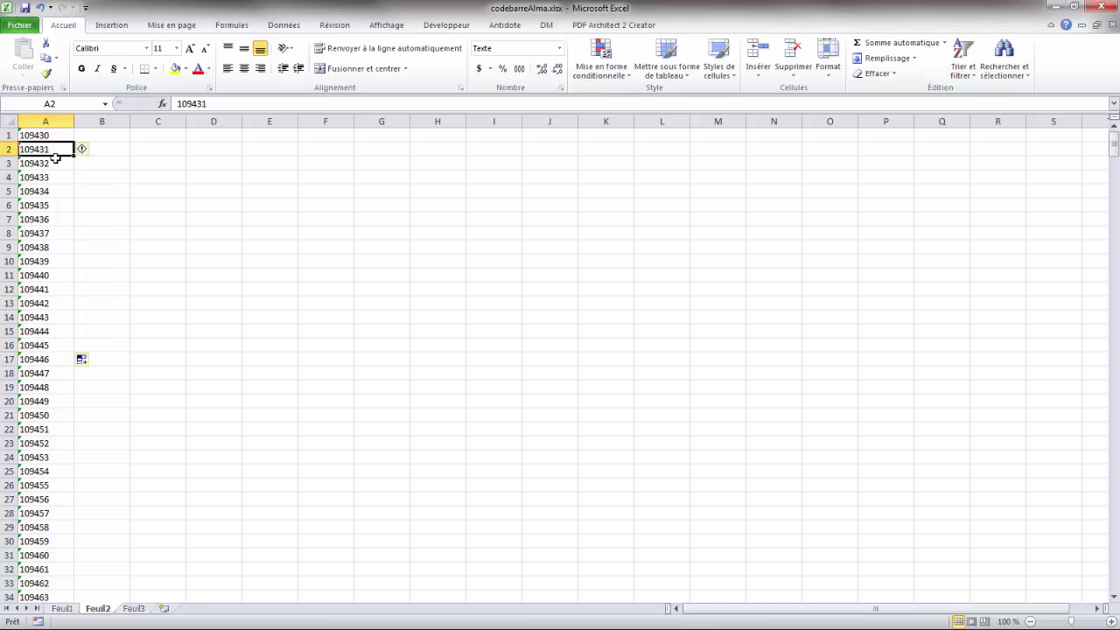
{"action": "left_click", "coordinate": [55, 163]}
{"action": "left_click", "coordinate": [55, 177]}
{"action": "scroll", "coordinate": [54, 262], "scroll_direction": "down", "scroll_amount": 7}
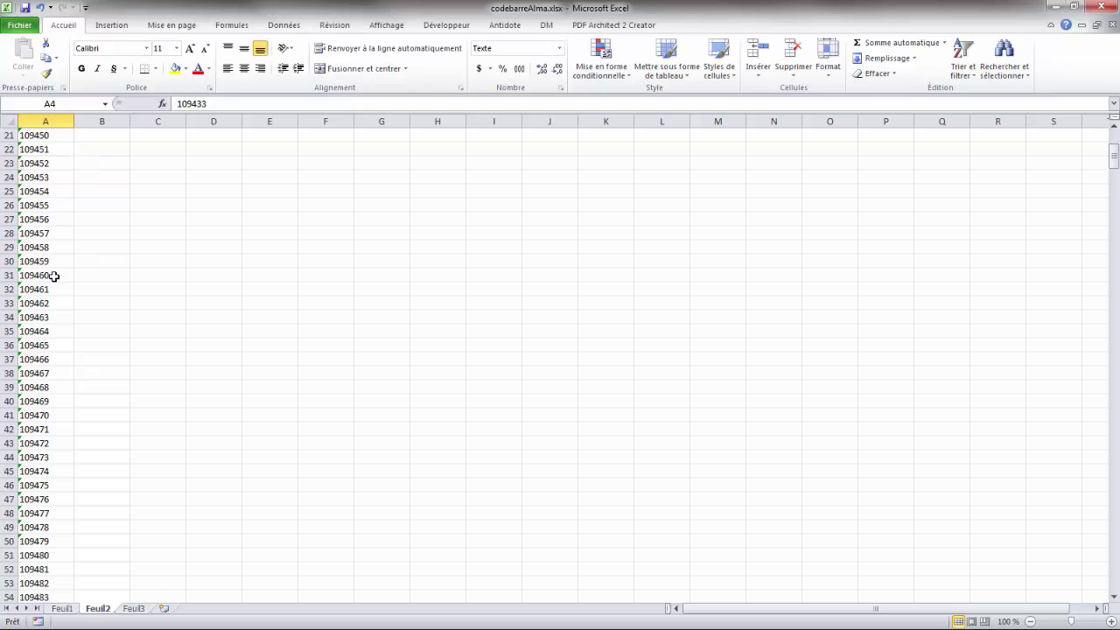
{"action": "scroll", "coordinate": [39, 306], "scroll_direction": "down", "scroll_amount": 10}
{"action": "left_click_drag", "start_coordinate": [1113, 187], "coordinate": [1117, 596]}
{"action": "scroll", "coordinate": [114, 496], "scroll_direction": "down", "scroll_amount": 1}
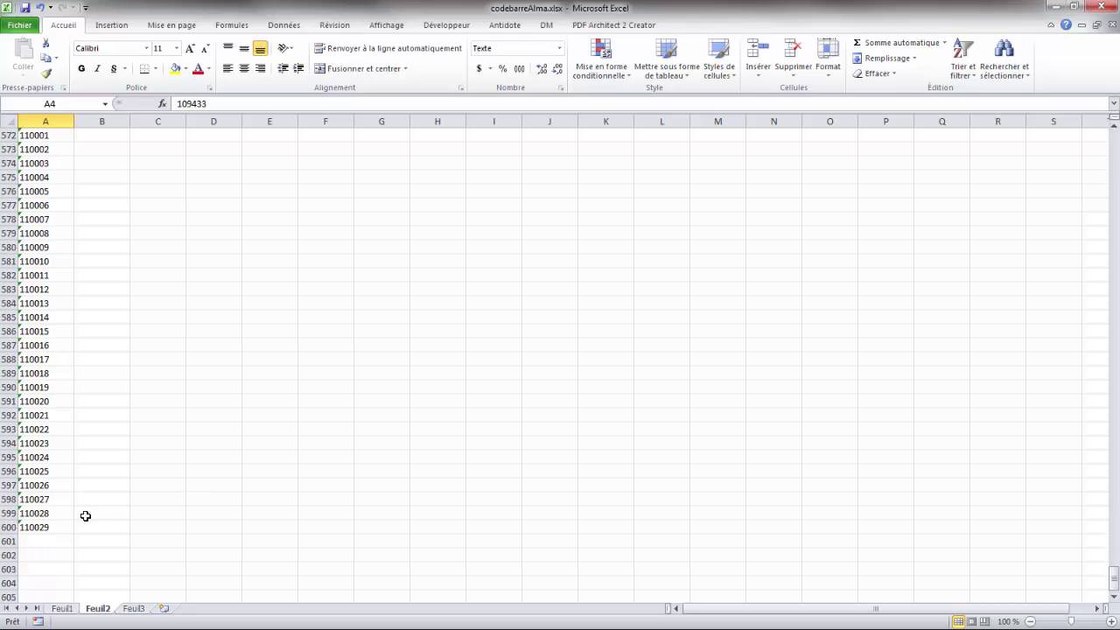
Compare the last filled row of the barcode numbers on Feuil2 with that of the image paths on Feuil1.
{"action": "left_click", "coordinate": [56, 526]}
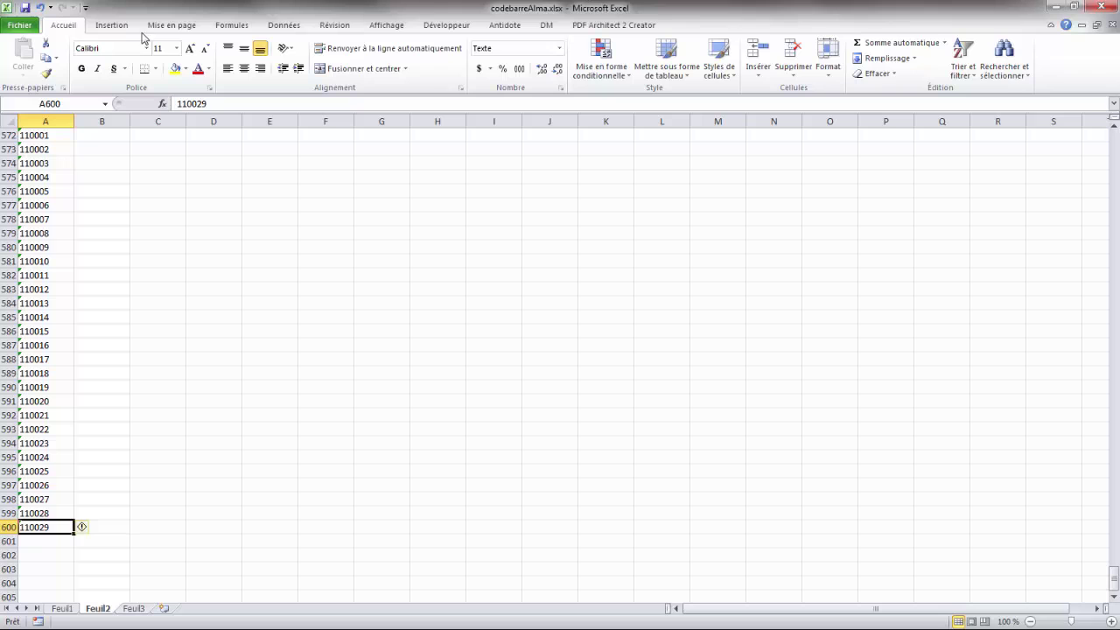
{"action": "left_click", "coordinate": [63, 609]}
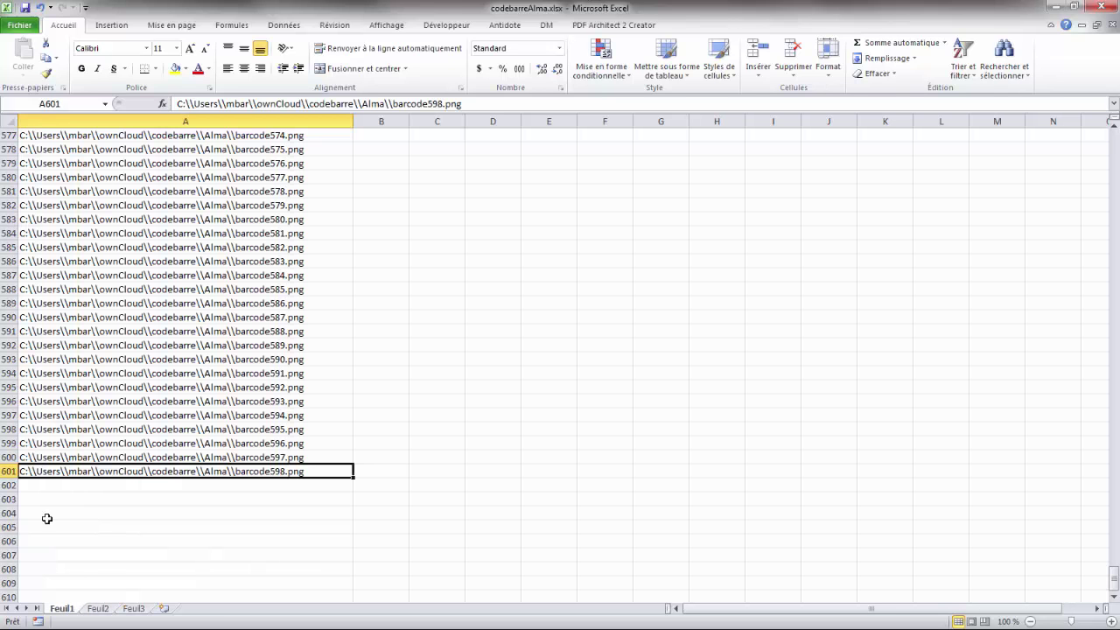
{"action": "left_click", "coordinate": [94, 609]}
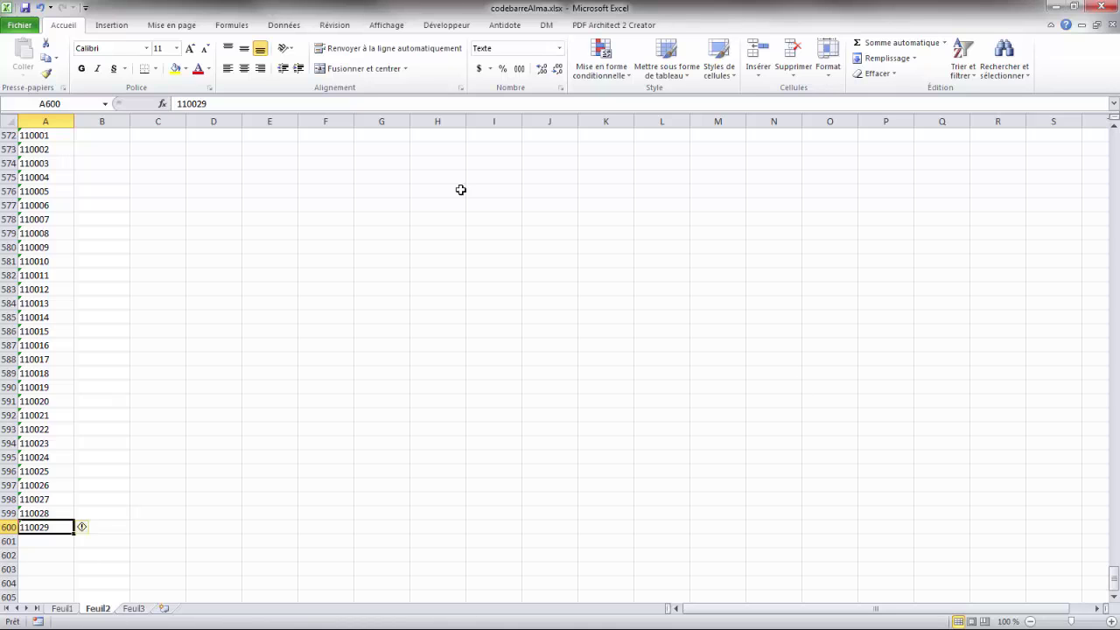
Copy all of column A on Feuil2 and paste it as the barcode values list for batch generation in ByteScout BarCode Generator.
{"action": "left_click", "coordinate": [45, 119]}
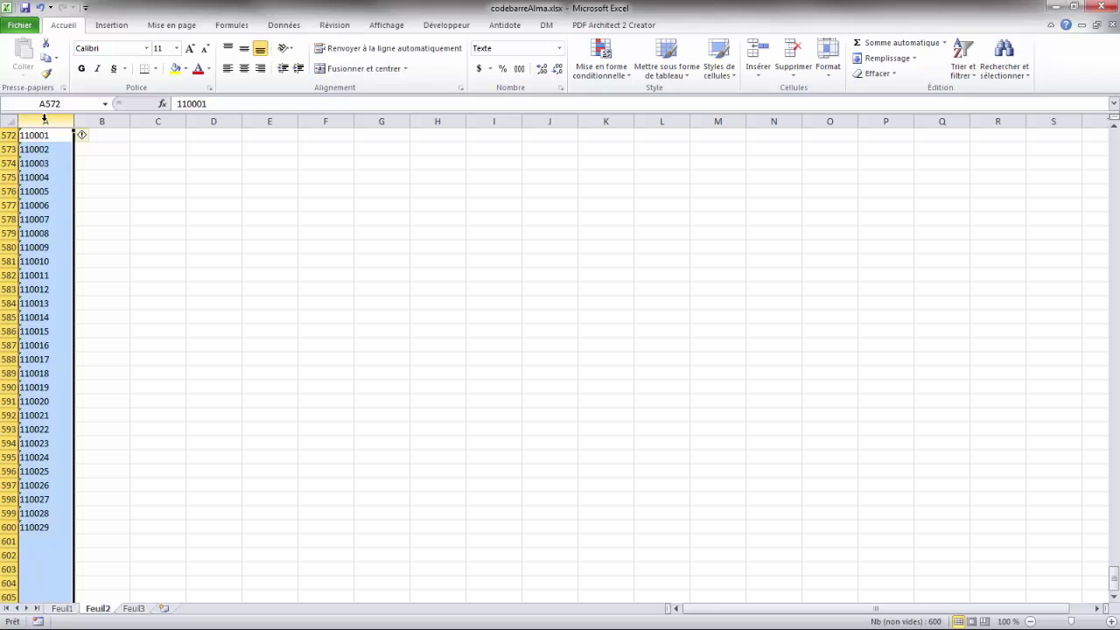
{"action": "key", "text": "ctrl+c"}
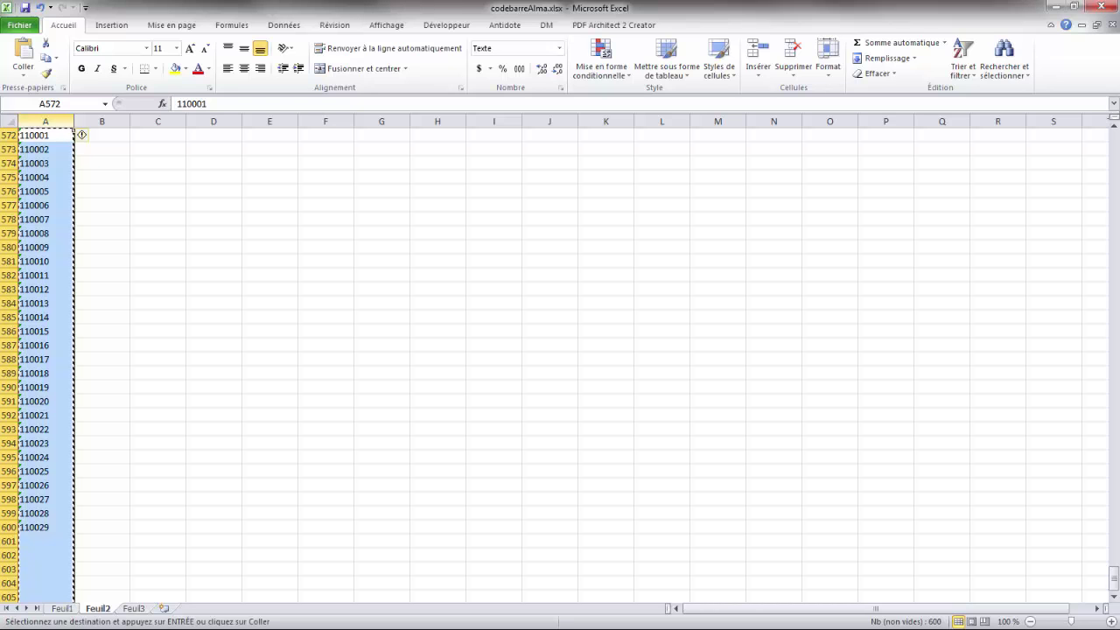
{"action": "key", "text": "alt+Tab"}
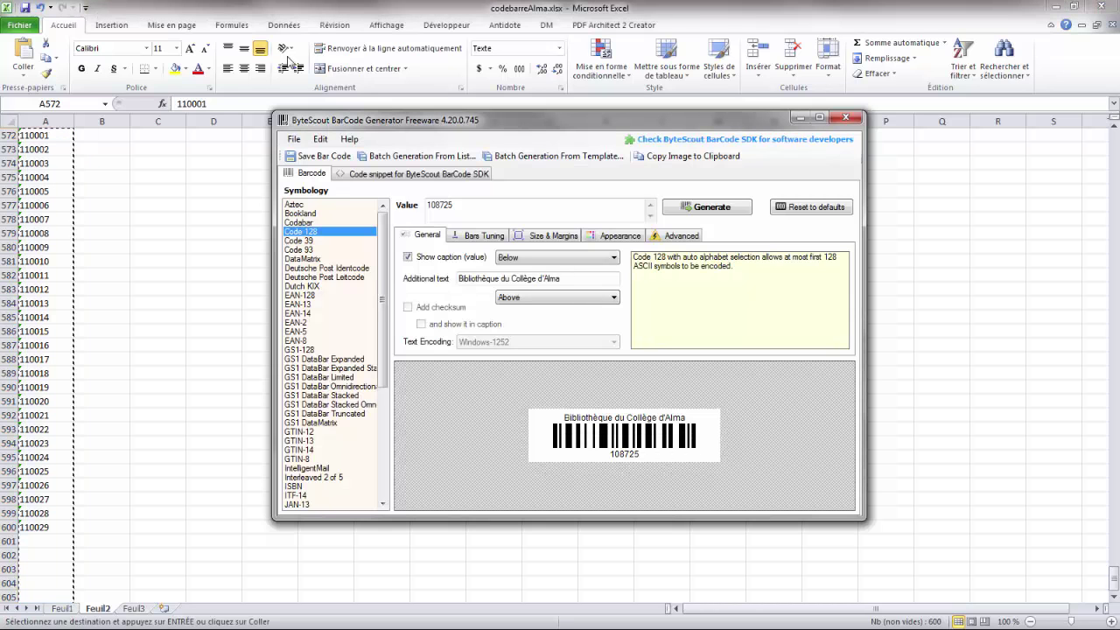
{"action": "left_click_drag", "start_coordinate": [561, 119], "coordinate": [554, 101]}
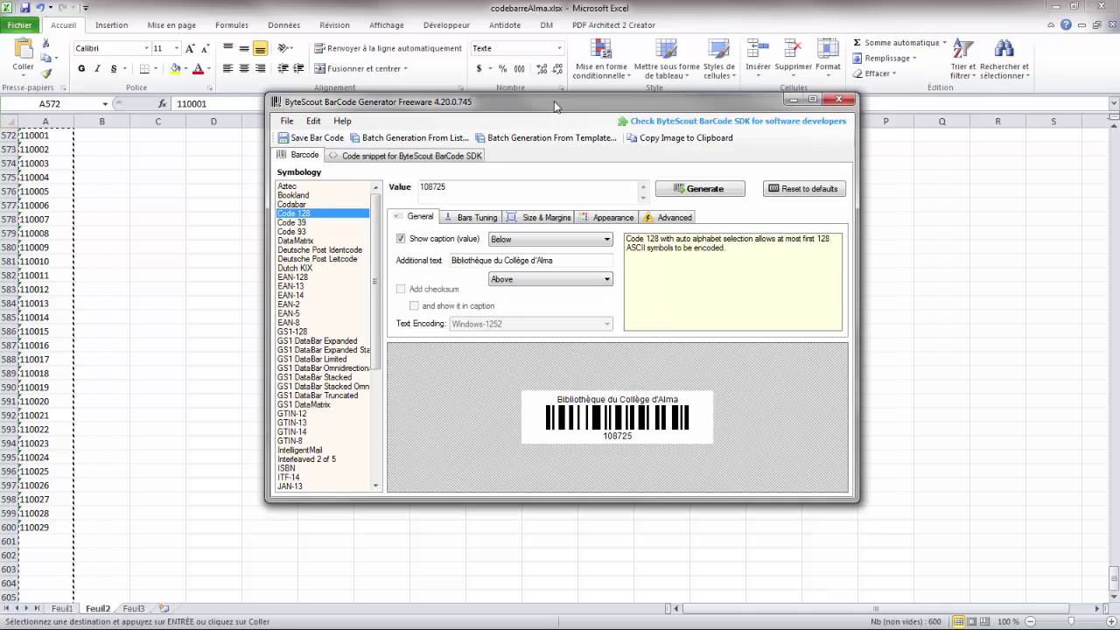
{"action": "left_click", "coordinate": [413, 140]}
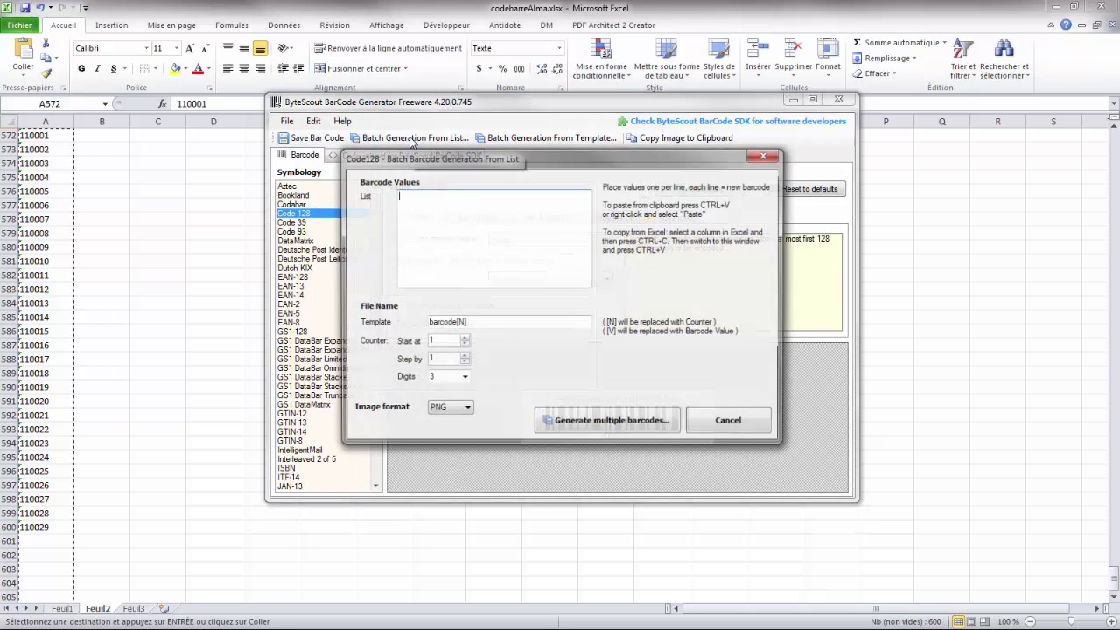
{"action": "right_click", "coordinate": [425, 198]}
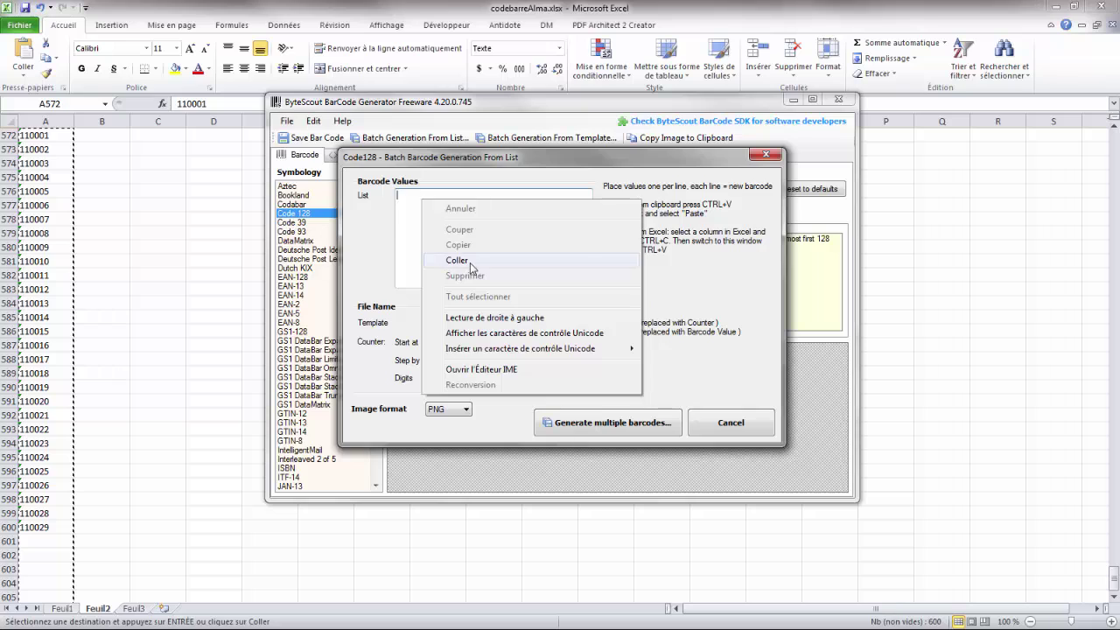
{"action": "left_click", "coordinate": [451, 329]}
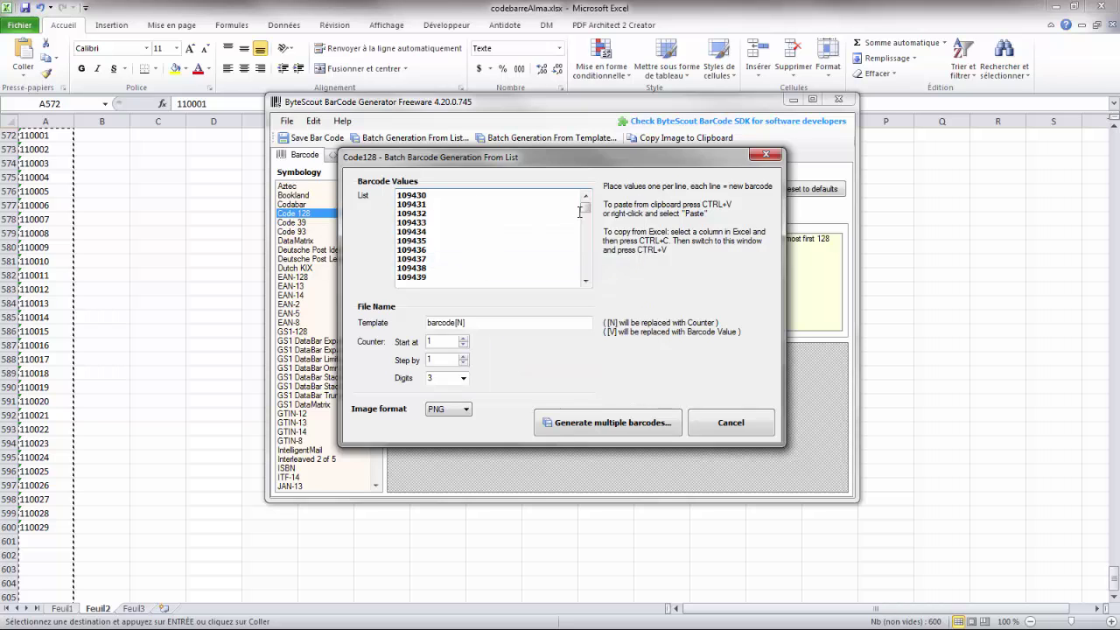
Review the pasted barcode values from the first to the last number in the batch generation list.
{"action": "left_click_drag", "start_coordinate": [586, 208], "coordinate": [676, 283]}
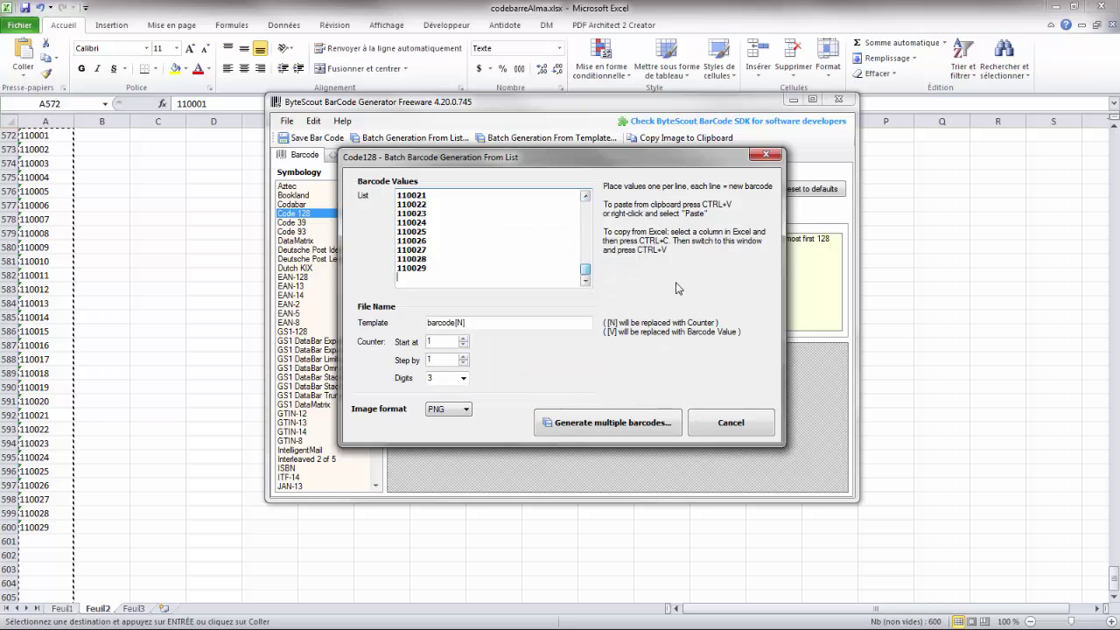
{"action": "key", "text": "ctrl+Home"}
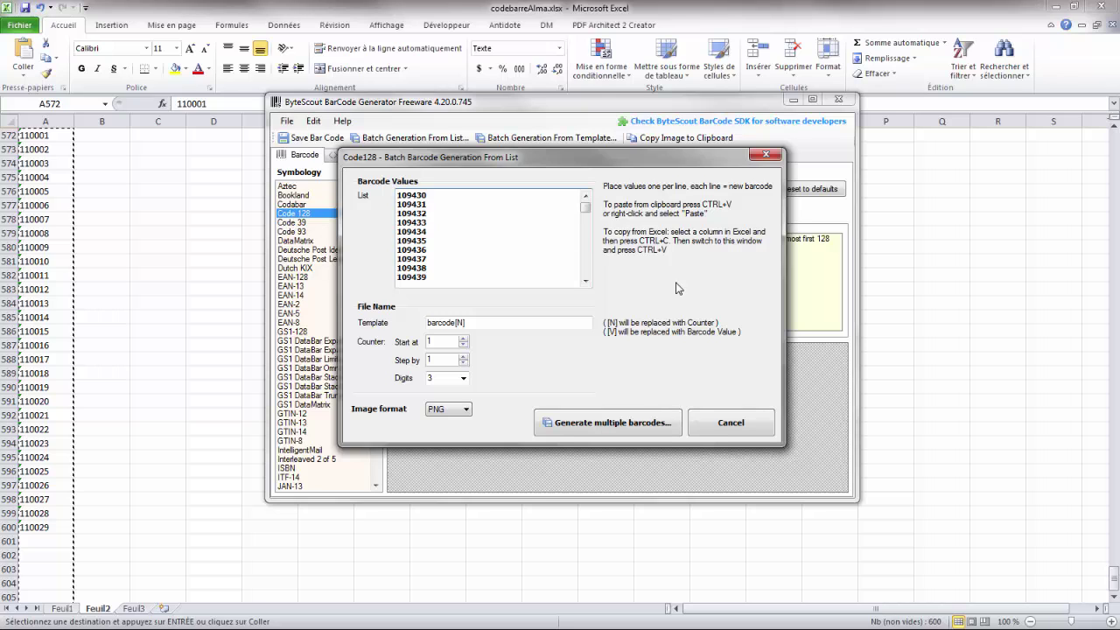
{"action": "mouse_move", "coordinate": [588, 209]}
{"action": "left_mouse_down"}
{"action": "mouse_move", "coordinate": [580, 294]}
{"action": "mouse_move", "coordinate": [588, 202]}
{"action": "left_mouse_up"}
{"action": "left_click_drag", "start_coordinate": [431, 194], "coordinate": [400, 194]}
{"action": "left_click", "coordinate": [398, 195]}
{"action": "left_click_drag", "start_coordinate": [622, 160], "coordinate": [650, 140]}
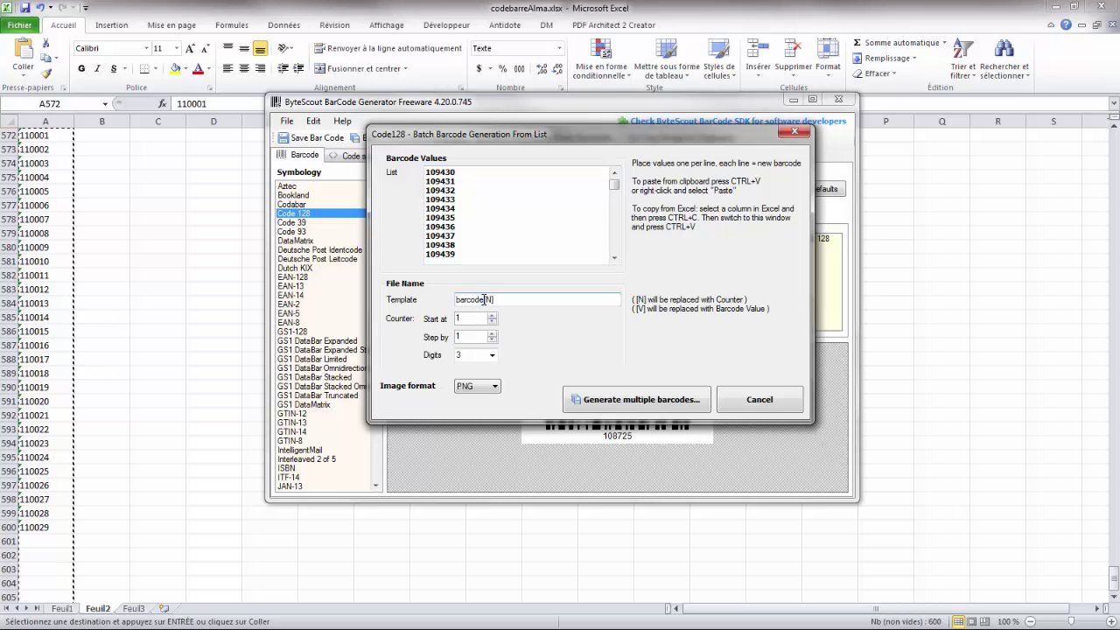
Examine the batch file name template barcode[N] and the available image formats.
{"action": "left_click_drag", "start_coordinate": [485, 299], "coordinate": [454, 299]}
{"action": "left_click", "coordinate": [514, 299]}
{"action": "left_click", "coordinate": [494, 387]}
{"action": "left_click", "coordinate": [495, 389]}
Start generating multiple barcodes and select ownCloud\codebarre\Alma as the output folder.
{"action": "left_click", "coordinate": [626, 401]}
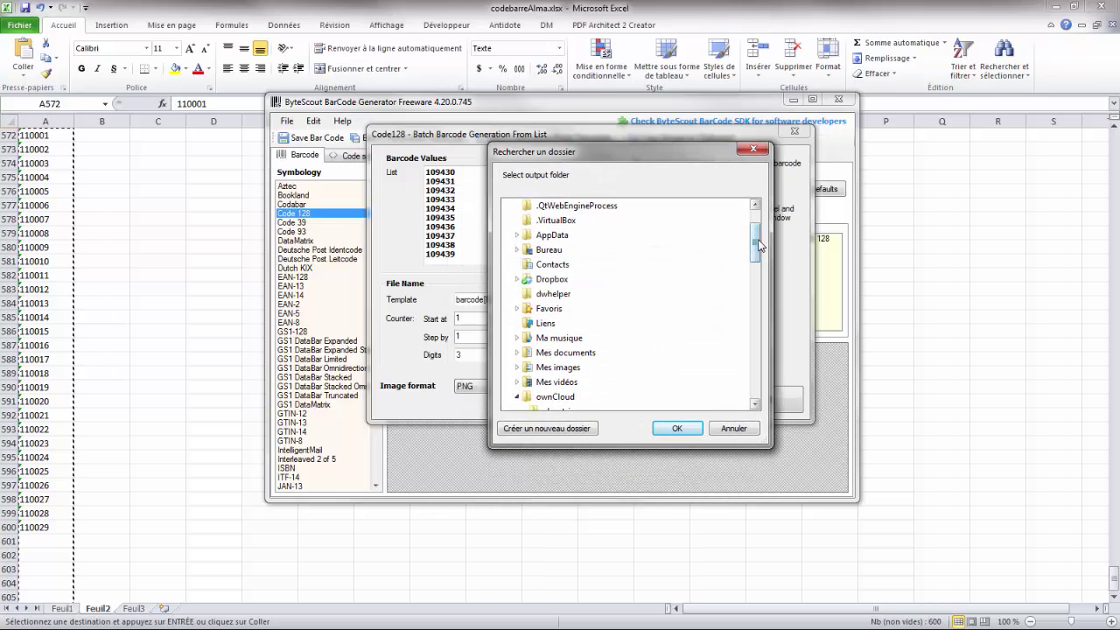
{"action": "left_click_drag", "start_coordinate": [760, 246], "coordinate": [755, 285]}
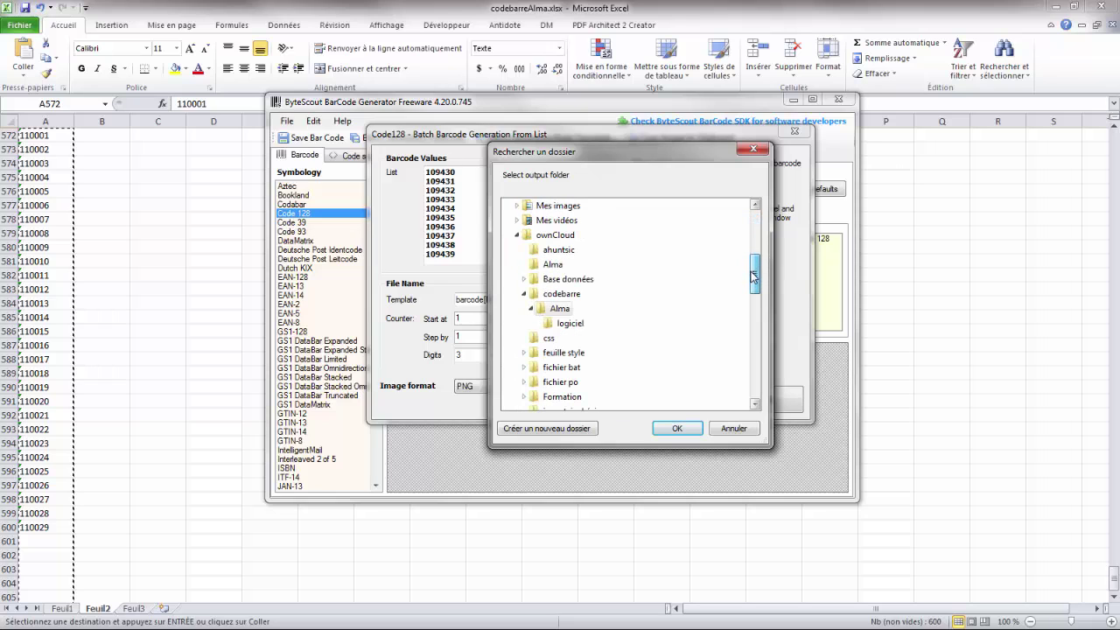
{"action": "left_click", "coordinate": [559, 312]}
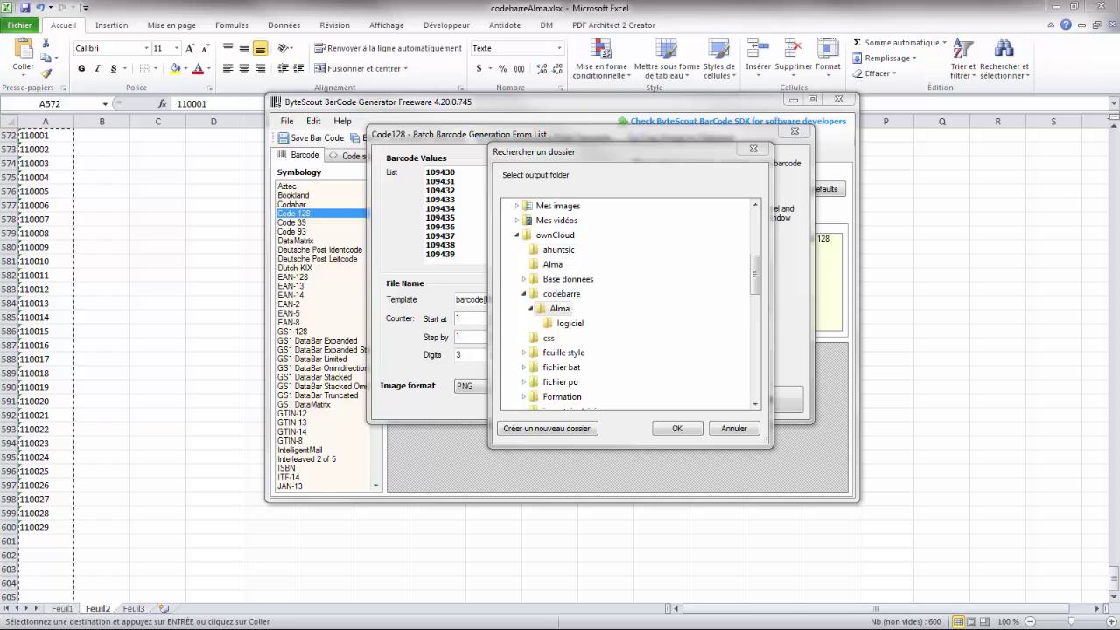
Switch to Windows Explorer and preview the existing barcode images in the Alma folder, from barcode001.png to barcode008.png.
{"action": "left_click_drag", "start_coordinate": [0, 32], "coordinate": [512, 31]}
{"action": "left_click", "coordinate": [696, 30]}
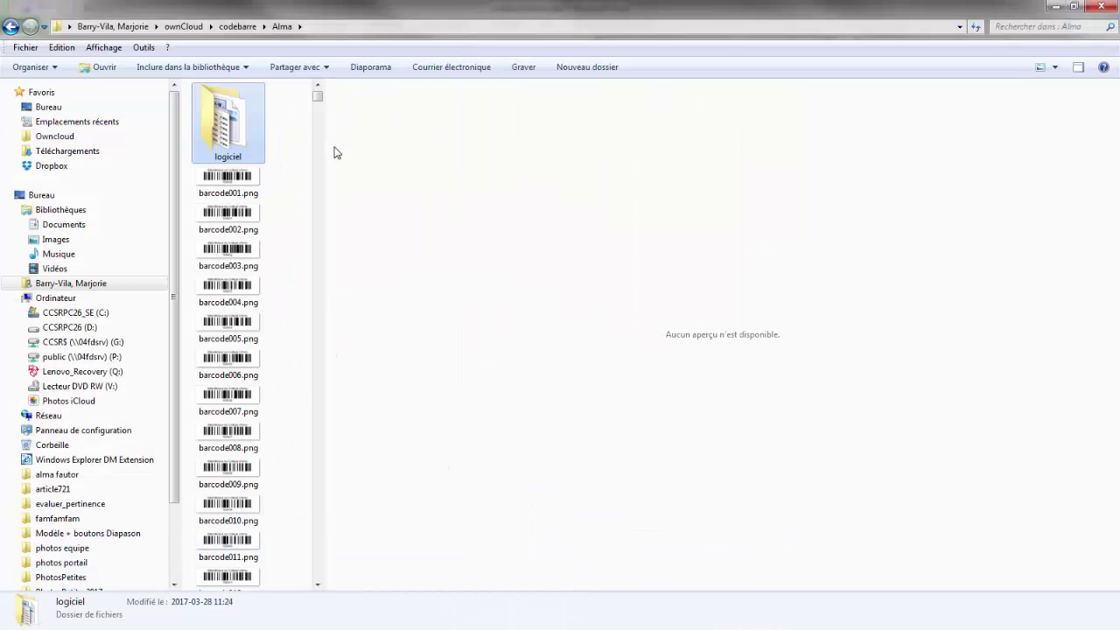
{"action": "left_click", "coordinate": [227, 184]}
{"action": "left_click", "coordinate": [223, 232]}
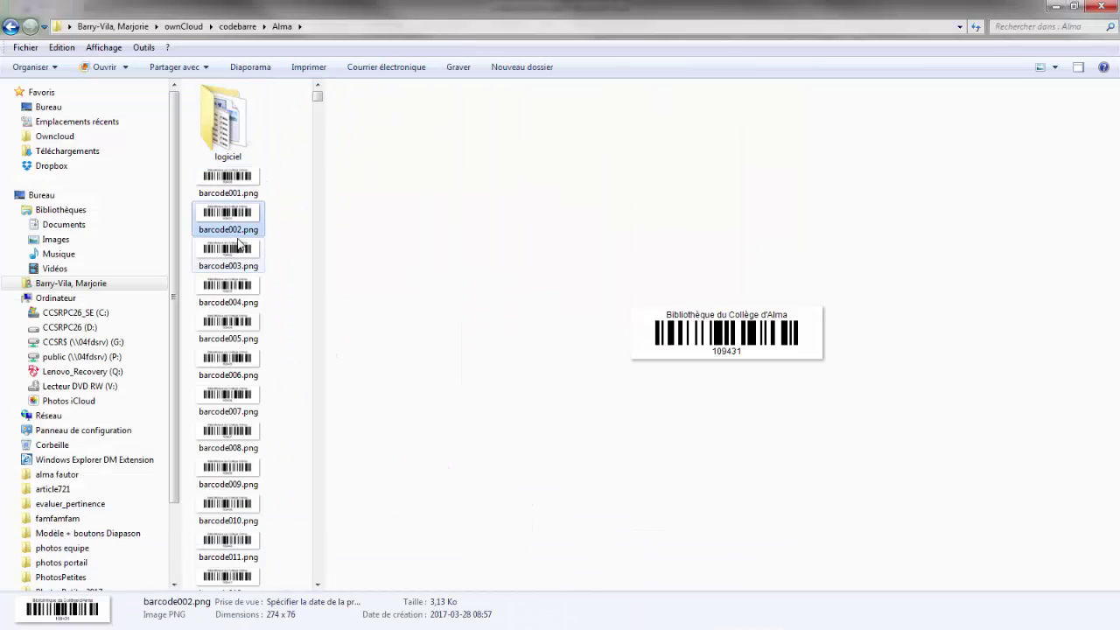
{"action": "left_click", "coordinate": [233, 261]}
{"action": "left_click", "coordinate": [234, 187]}
{"action": "left_click", "coordinate": [222, 231]}
{"action": "left_click", "coordinate": [237, 177]}
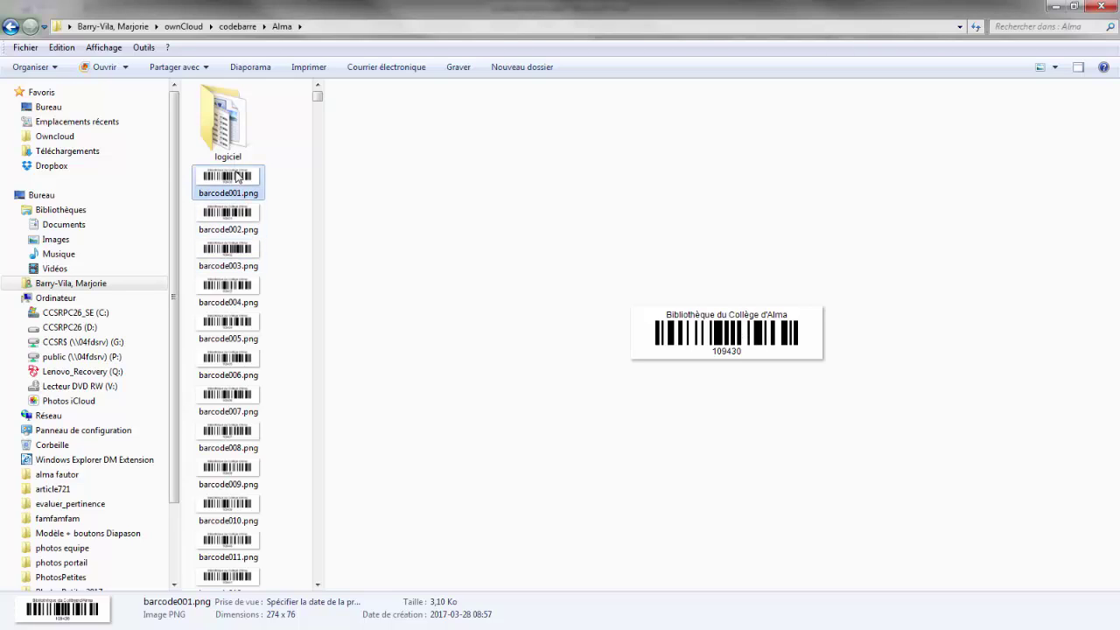
{"action": "left_click", "coordinate": [226, 219]}
{"action": "left_click", "coordinate": [226, 254]}
{"action": "left_click", "coordinate": [224, 284]}
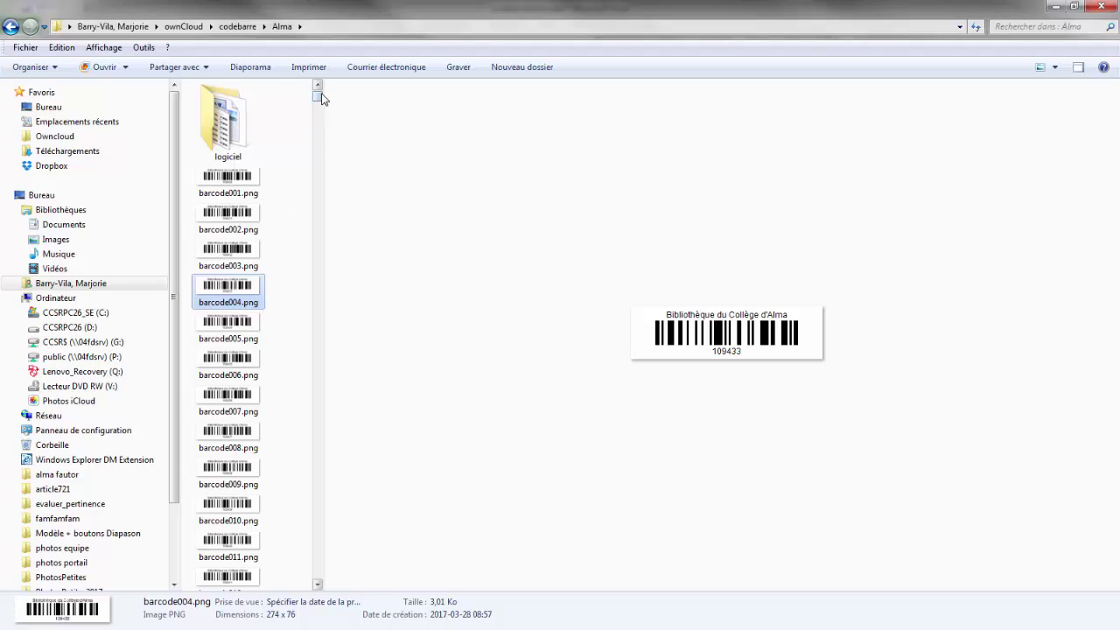
{"action": "left_click", "coordinate": [232, 331]}
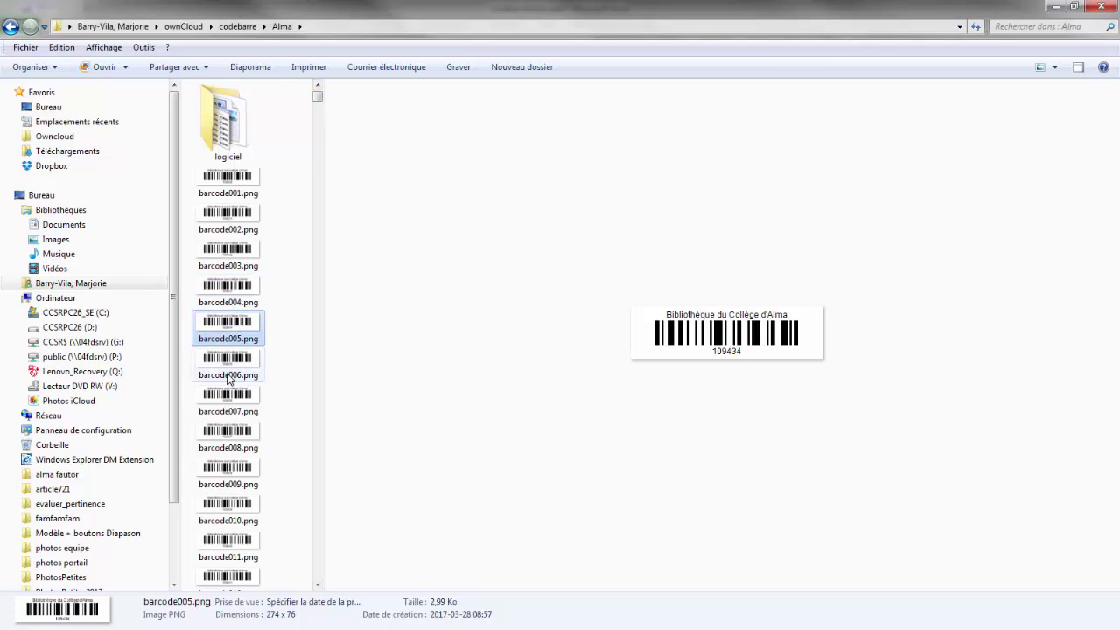
{"action": "left_click", "coordinate": [229, 361]}
{"action": "left_click", "coordinate": [221, 398]}
{"action": "left_click", "coordinate": [226, 433]}
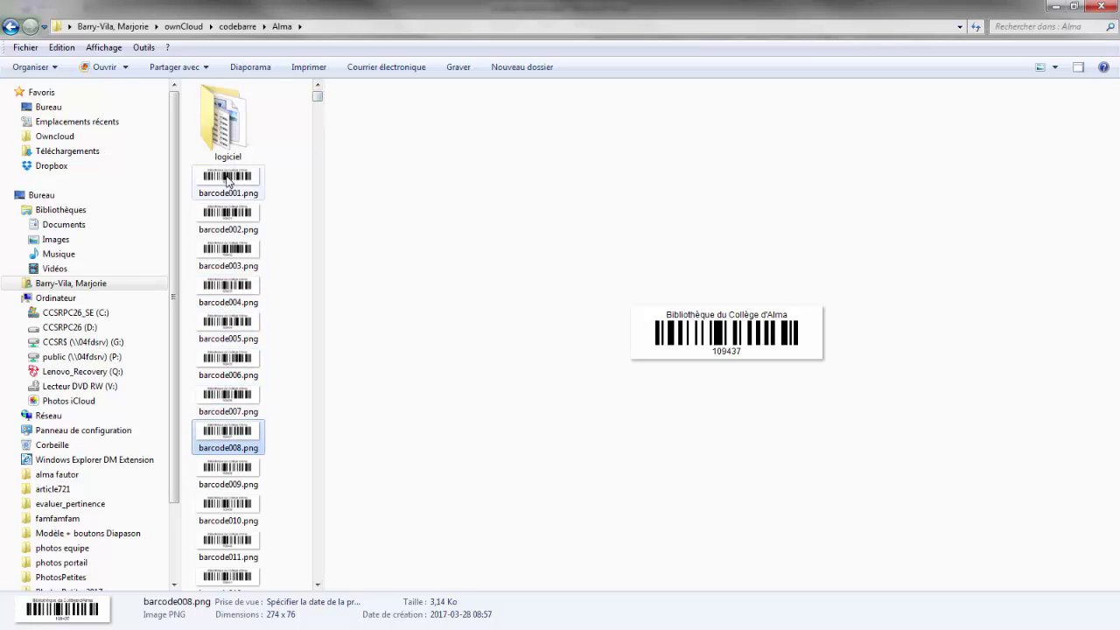
{"action": "left_click", "coordinate": [226, 180]}
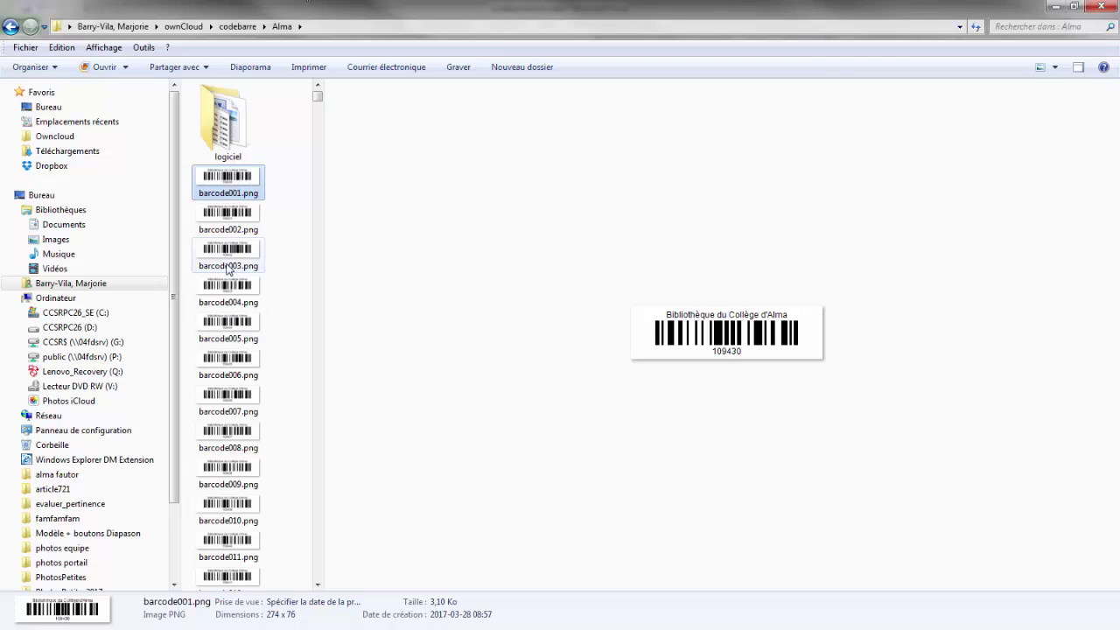
{"action": "left_click_drag", "start_coordinate": [316, 97], "coordinate": [295, 85]}
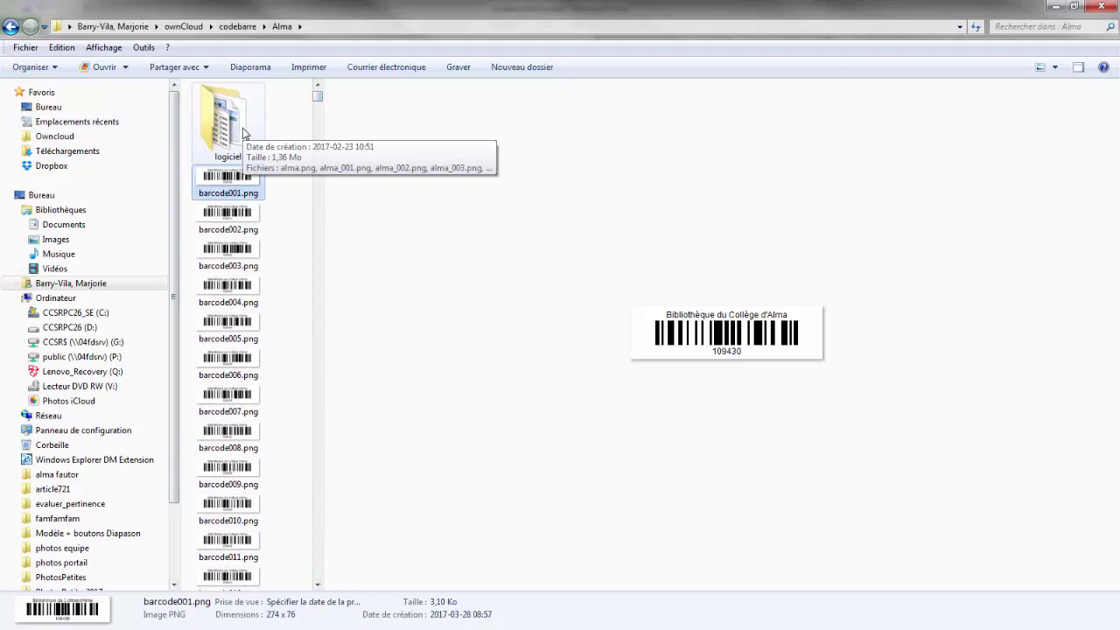
{"action": "left_click", "coordinate": [1058, 10]}
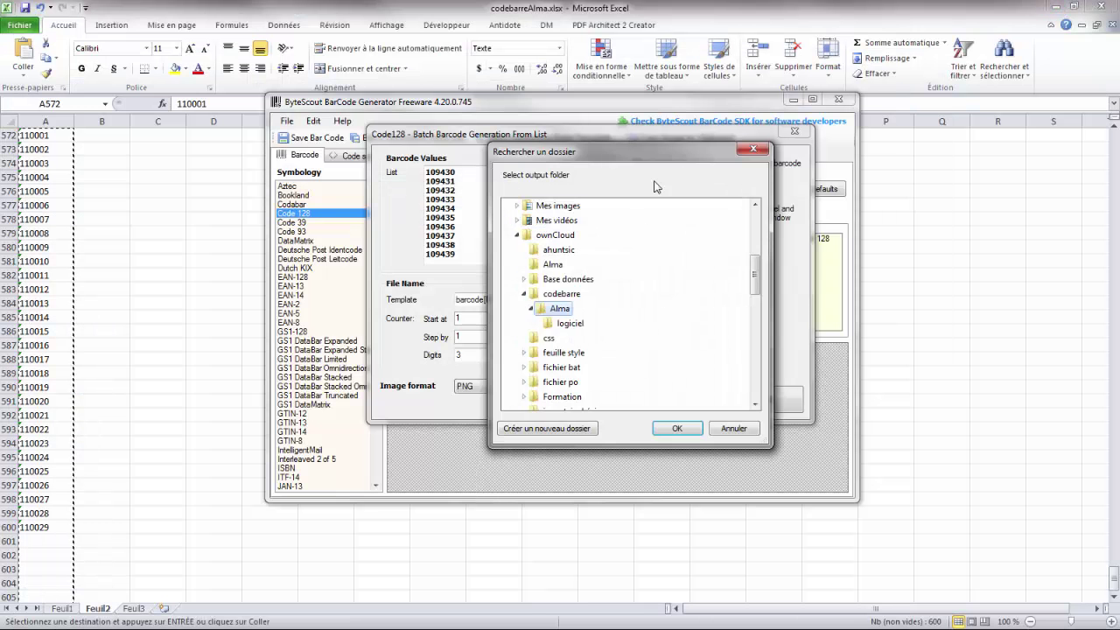
Cancel the output folder selection and the batch generation, and close the barcode generator.
{"action": "left_click", "coordinate": [736, 433]}
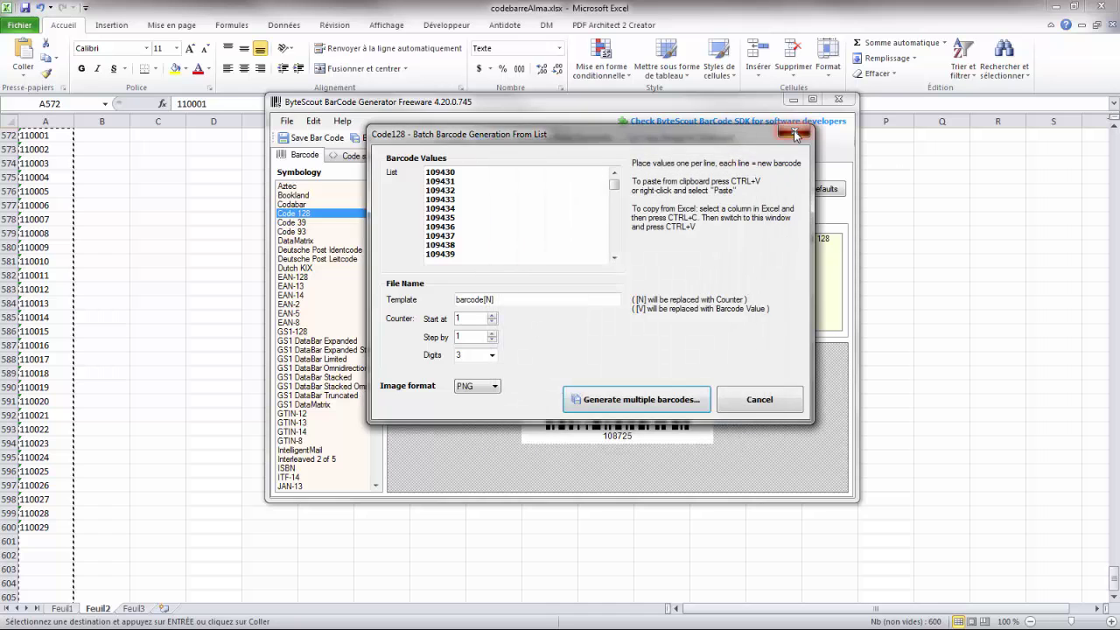
{"action": "left_click", "coordinate": [794, 131]}
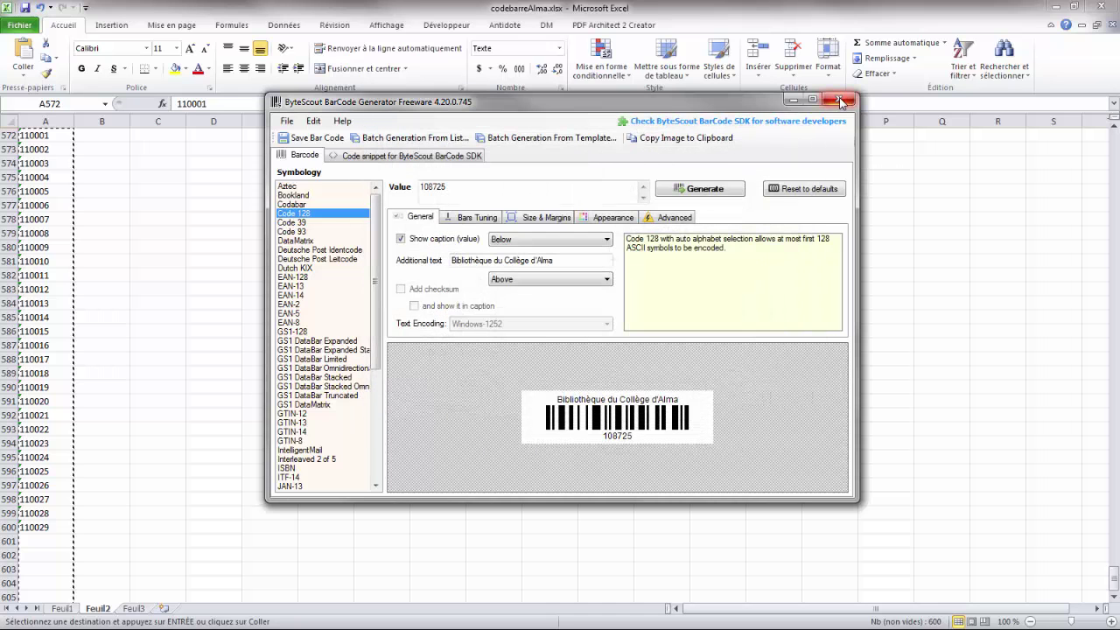
{"action": "left_click", "coordinate": [842, 103]}
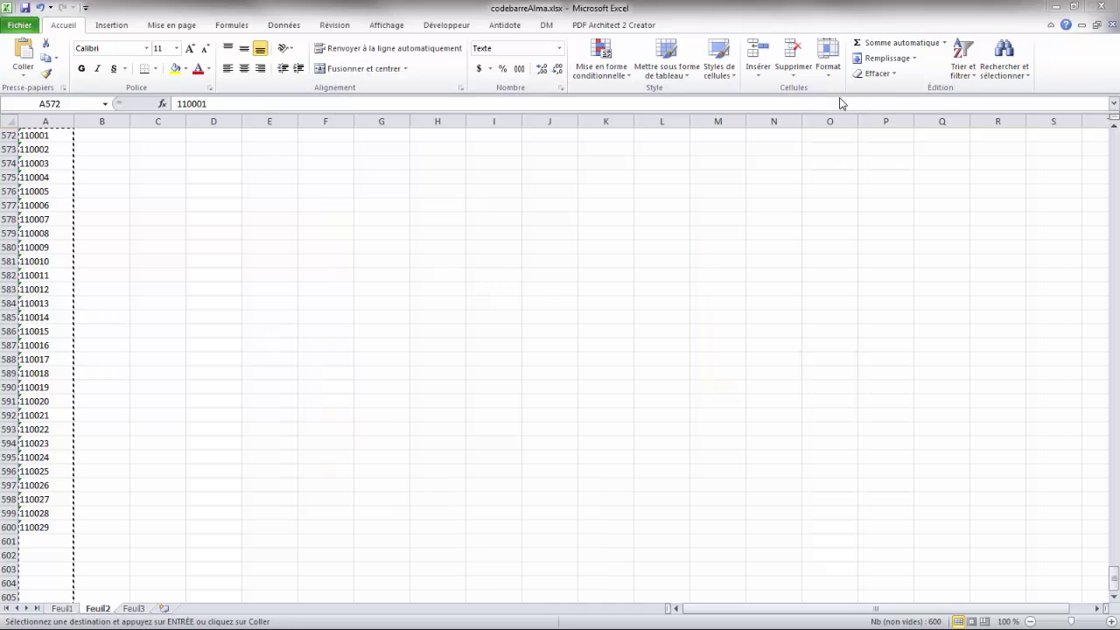
Close codebarreAlma.xlsx without saving the changes or keeping the copied data, and quit Excel.
{"action": "left_click", "coordinate": [1099, 8]}
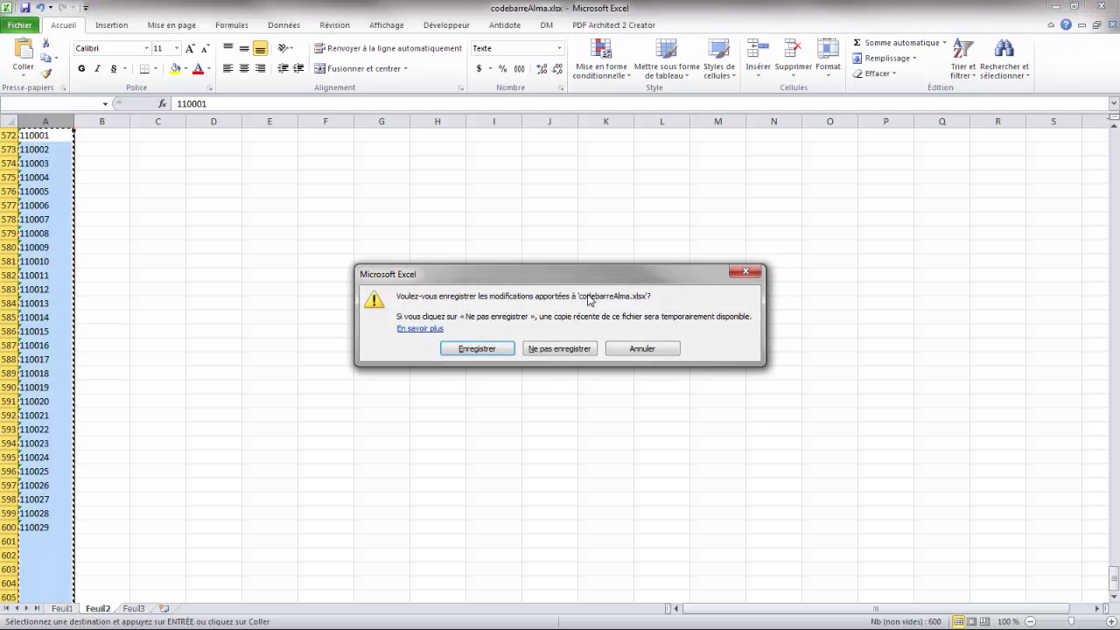
{"action": "left_click", "coordinate": [547, 353]}
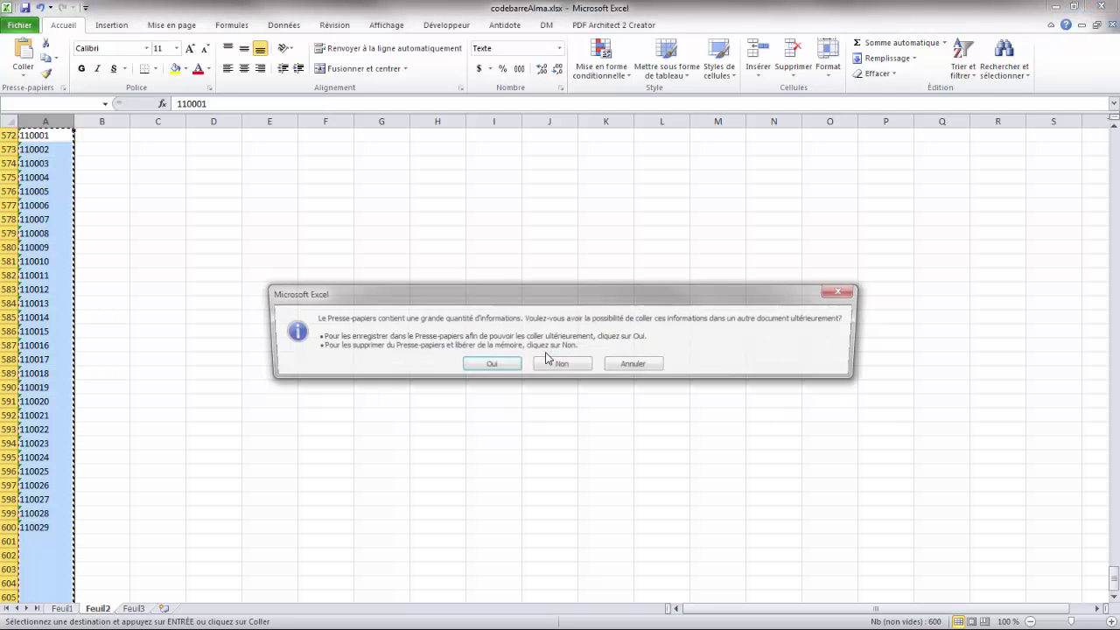
{"action": "left_click", "coordinate": [554, 364]}
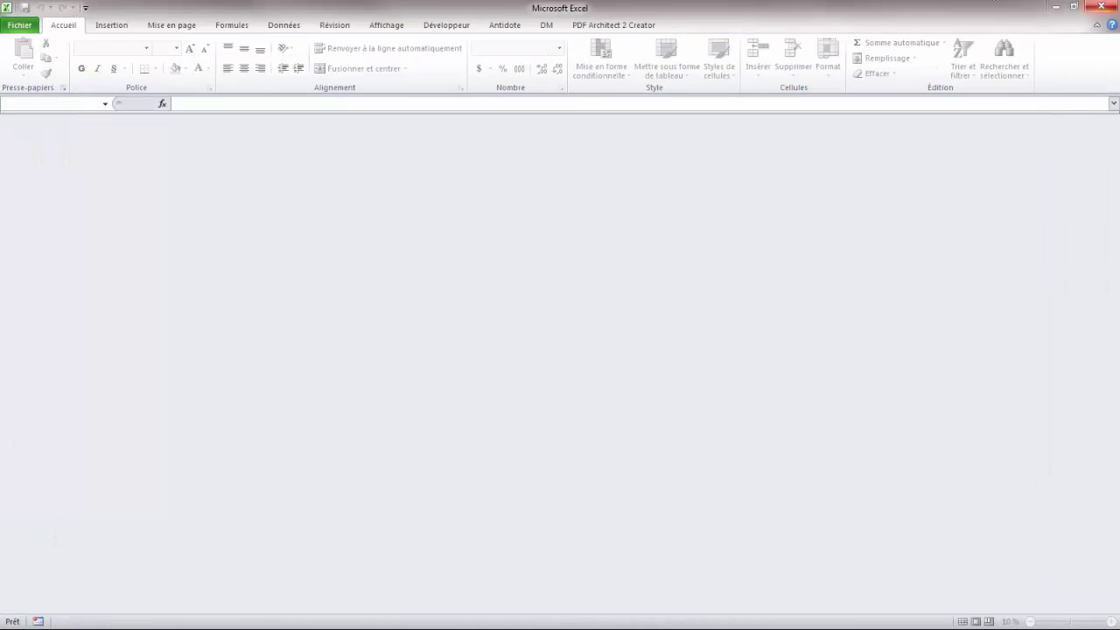
{"action": "left_click", "coordinate": [1100, 7]}
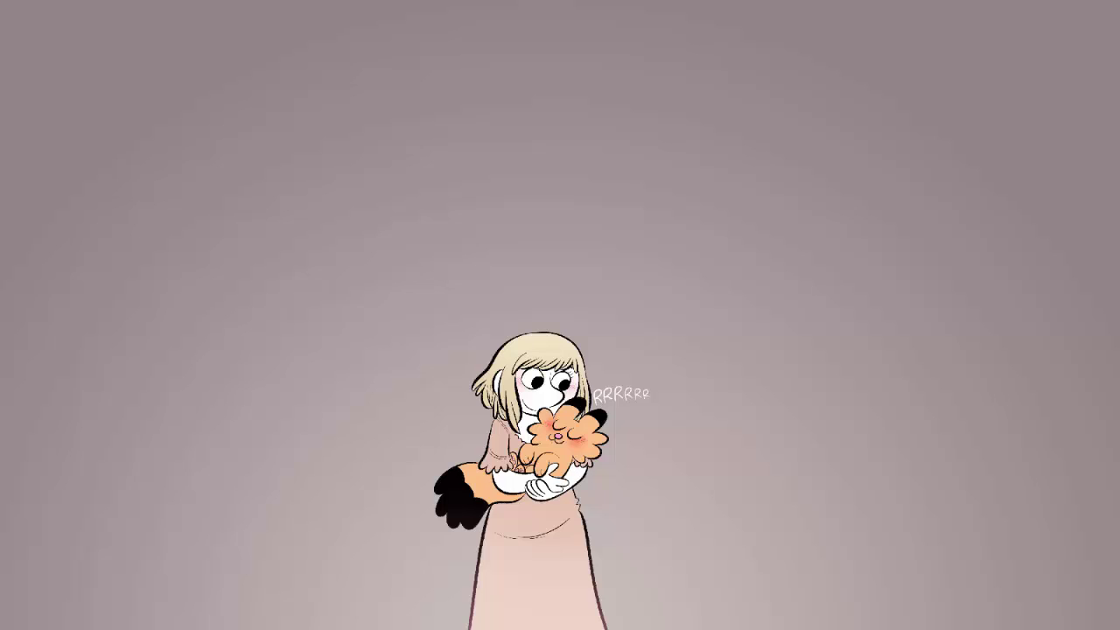
Switch to the Word document modele.docx and show the field codes in its label table.
{"action": "key", "text": "alt+Tab"}
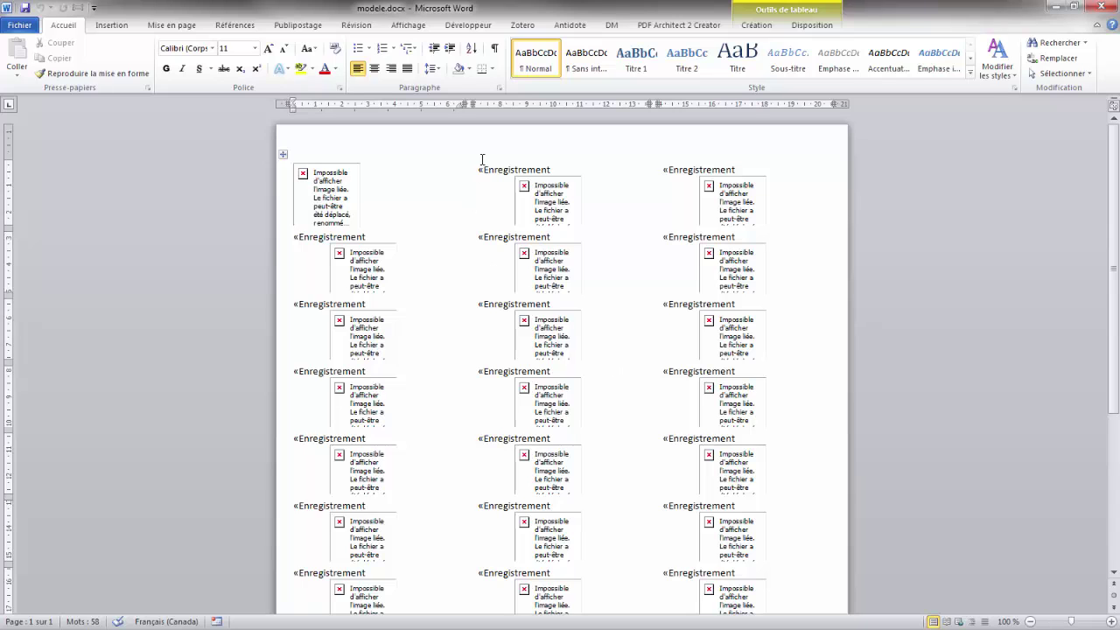
{"action": "key", "text": "alt+F9"}
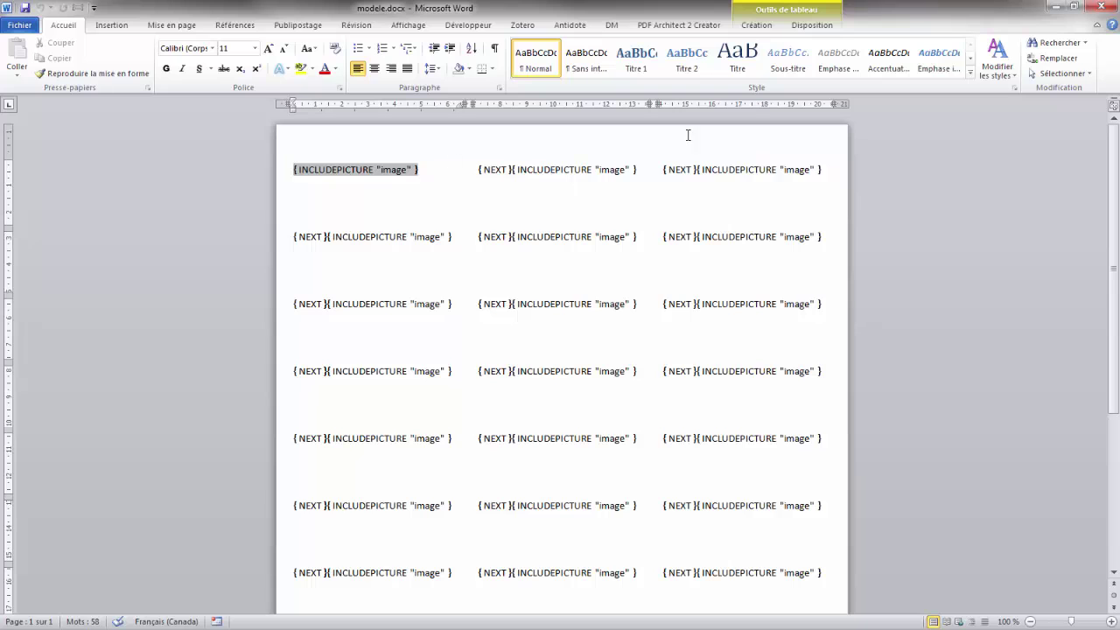
{"action": "left_click", "coordinate": [516, 191]}
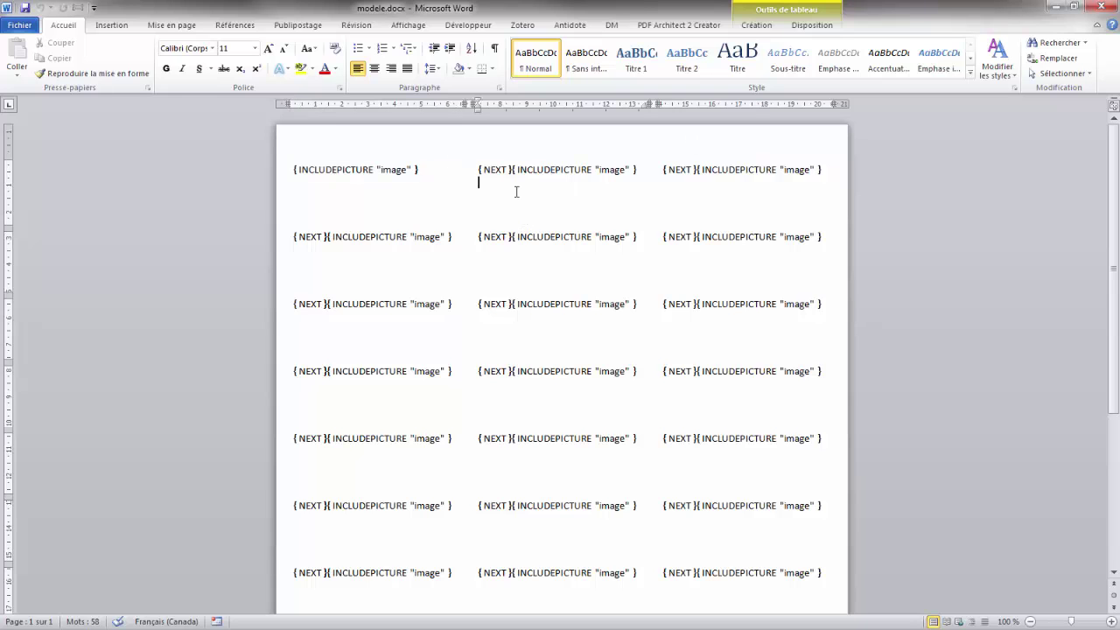
Toggle the field codes off and back on, and review the mail-merge label options without changing them.
{"action": "key", "text": "alt+F9"}
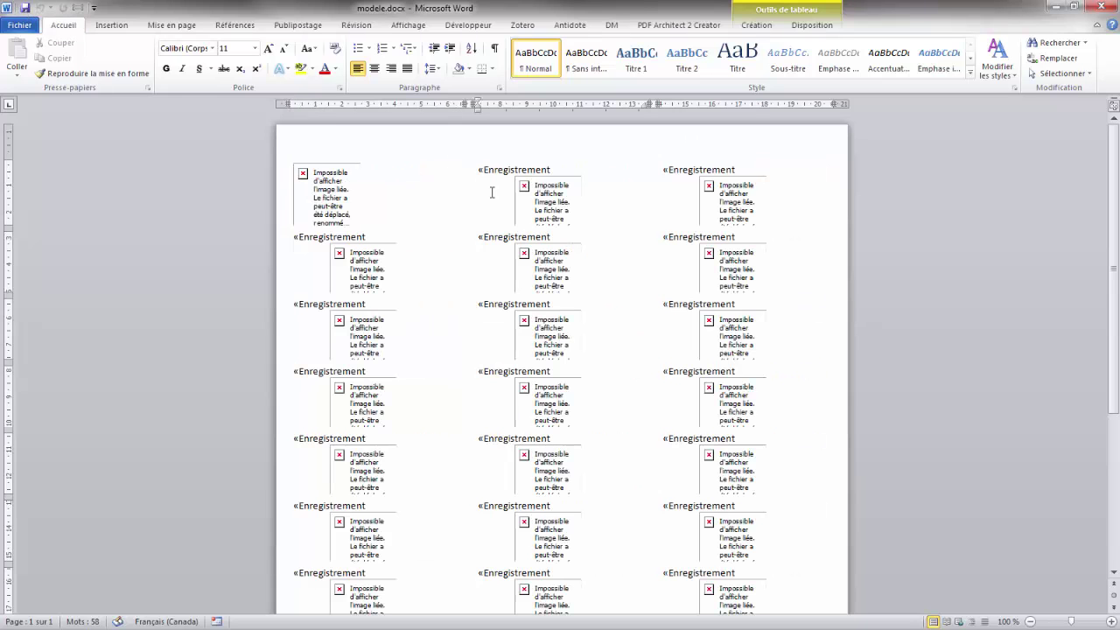
{"action": "key", "text": "alt+F9"}
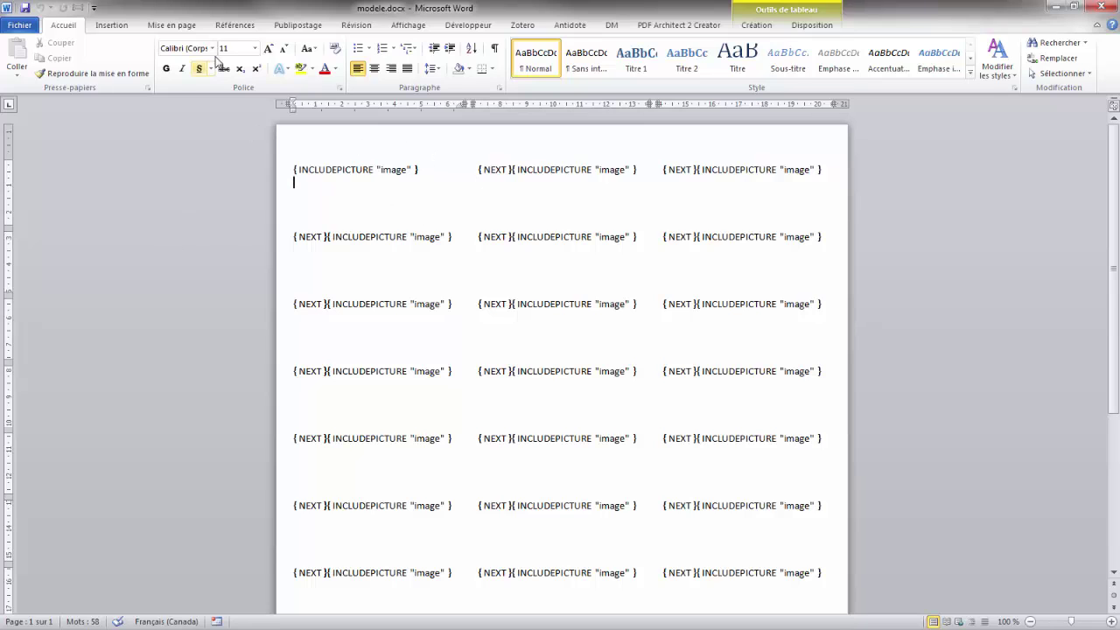
{"action": "left_click", "coordinate": [297, 26]}
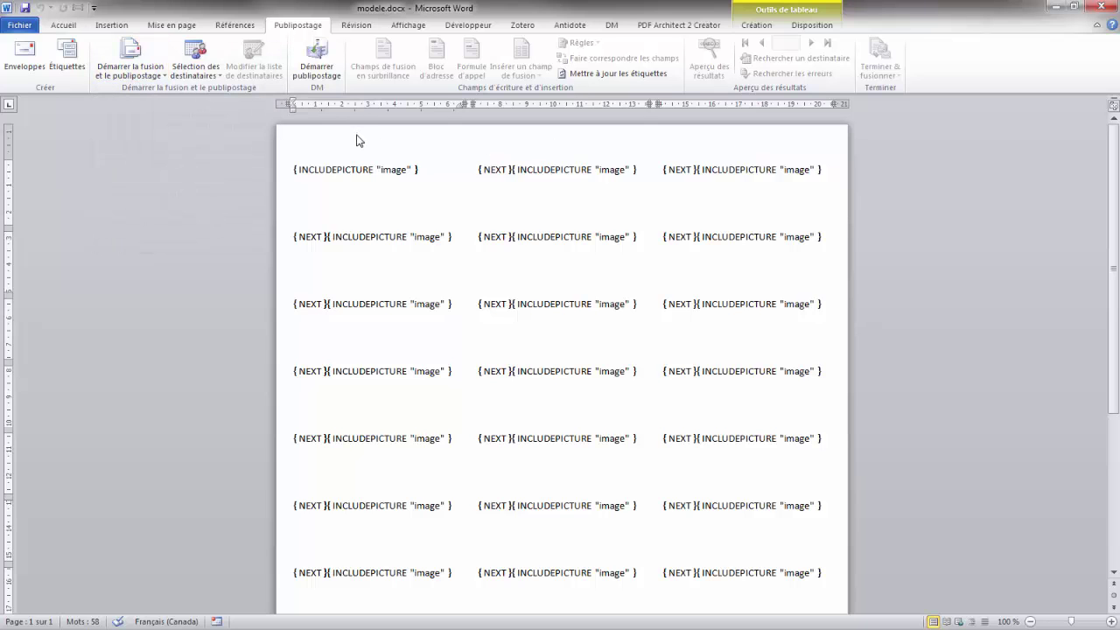
{"action": "left_click", "coordinate": [131, 69]}
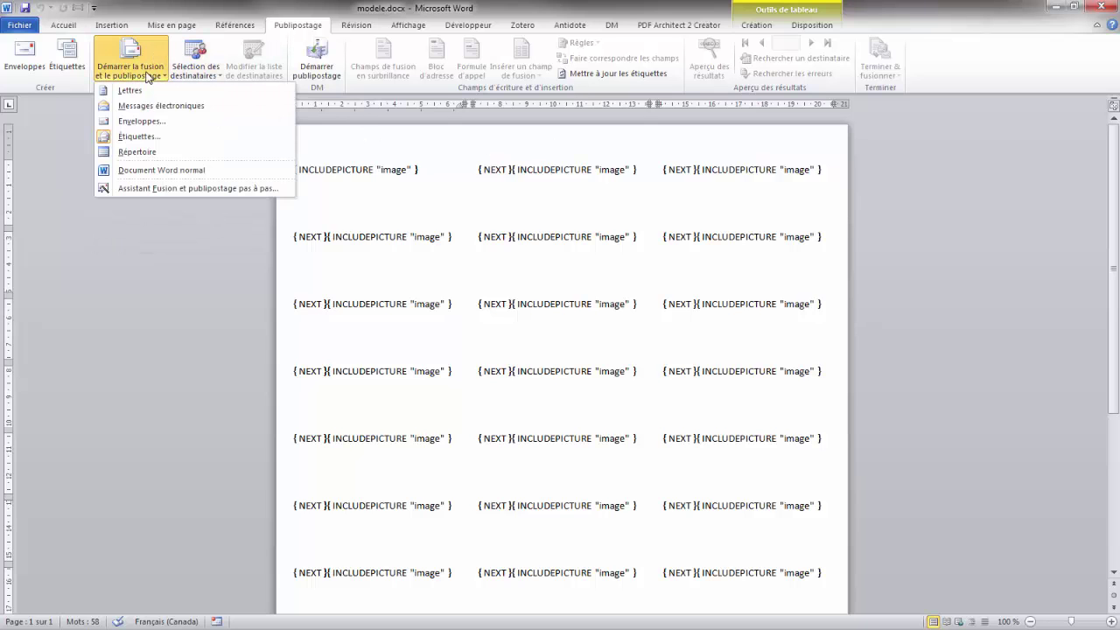
{"action": "left_click", "coordinate": [147, 140]}
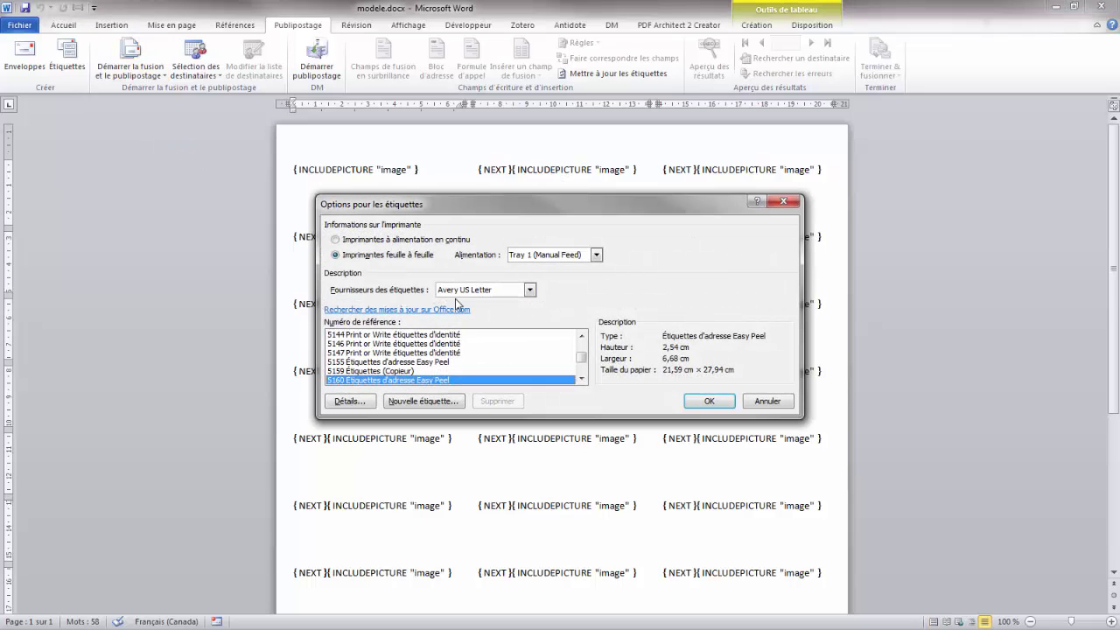
{"action": "left_click", "coordinate": [767, 401]}
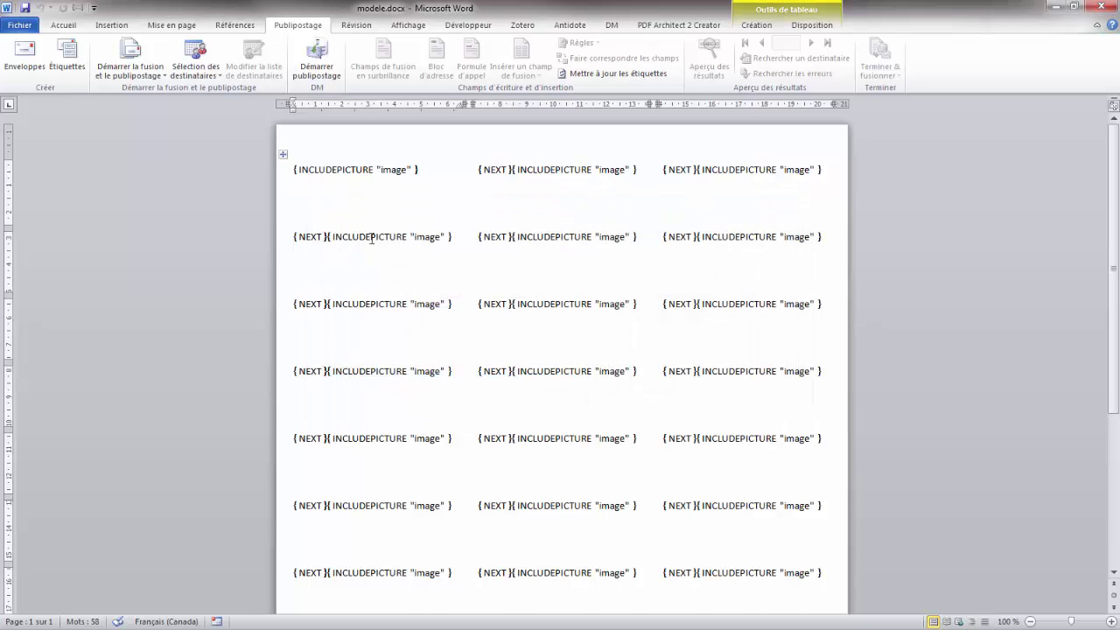
{"action": "scroll", "coordinate": [369, 351], "scroll_direction": "down", "scroll_amount": 2}
{"action": "scroll", "coordinate": [369, 351], "scroll_direction": "up", "scroll_amount": 2}
Connect the mail merge to the existing list codebarreAlma.xlsx in ownCloud's codebarre/Alma folder, using sheet Feuil1$ with its first row as column headers.
{"action": "left_click", "coordinate": [198, 77]}
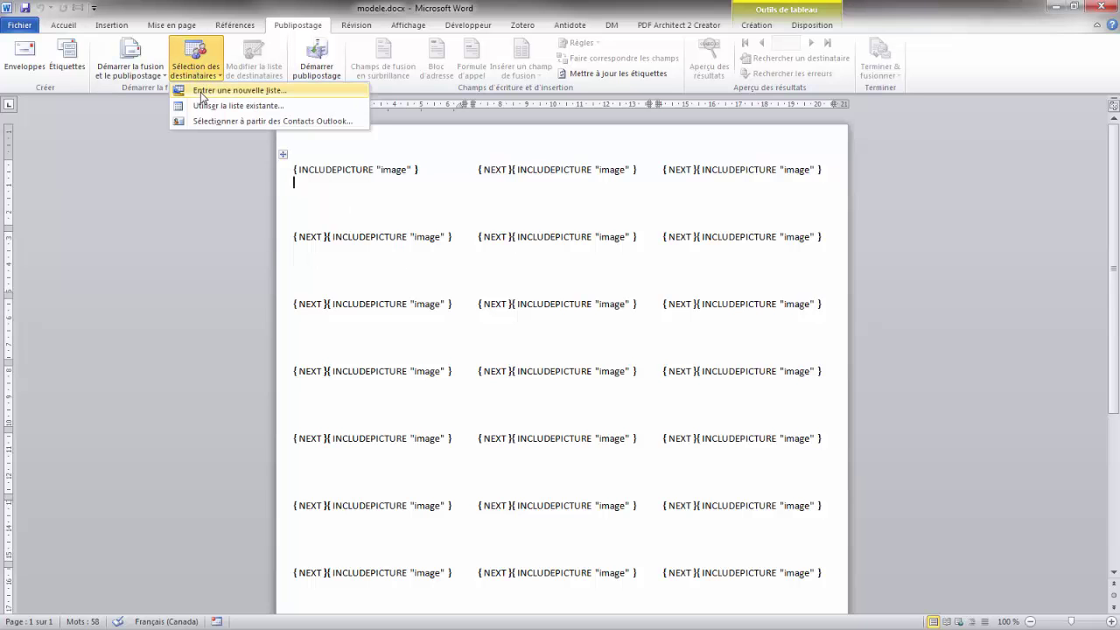
{"action": "left_click", "coordinate": [203, 107]}
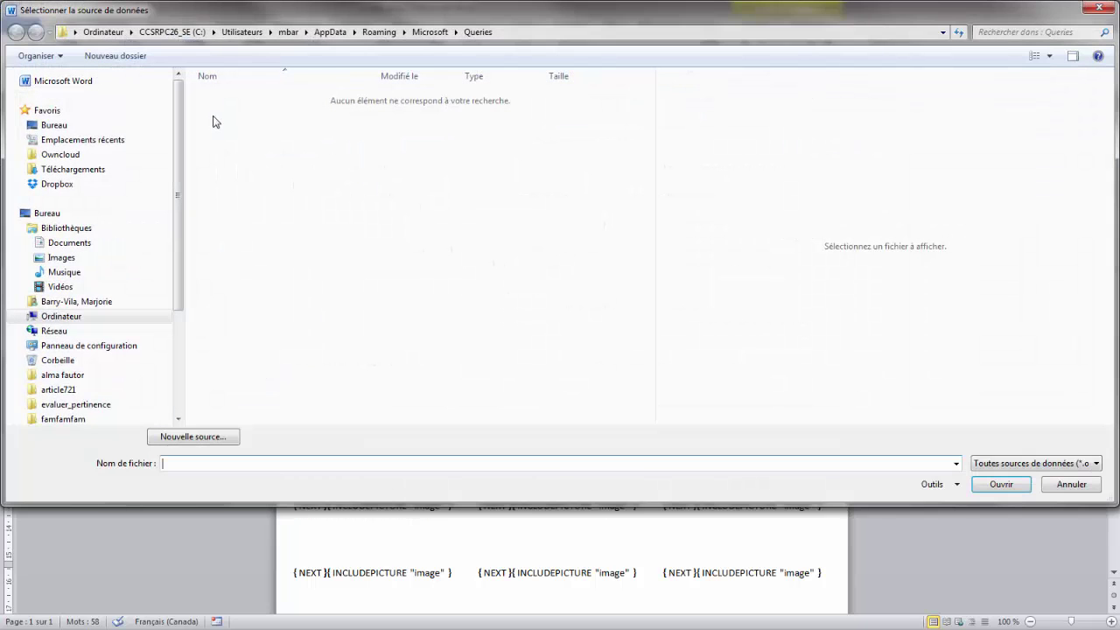
{"action": "left_click", "coordinate": [58, 153]}
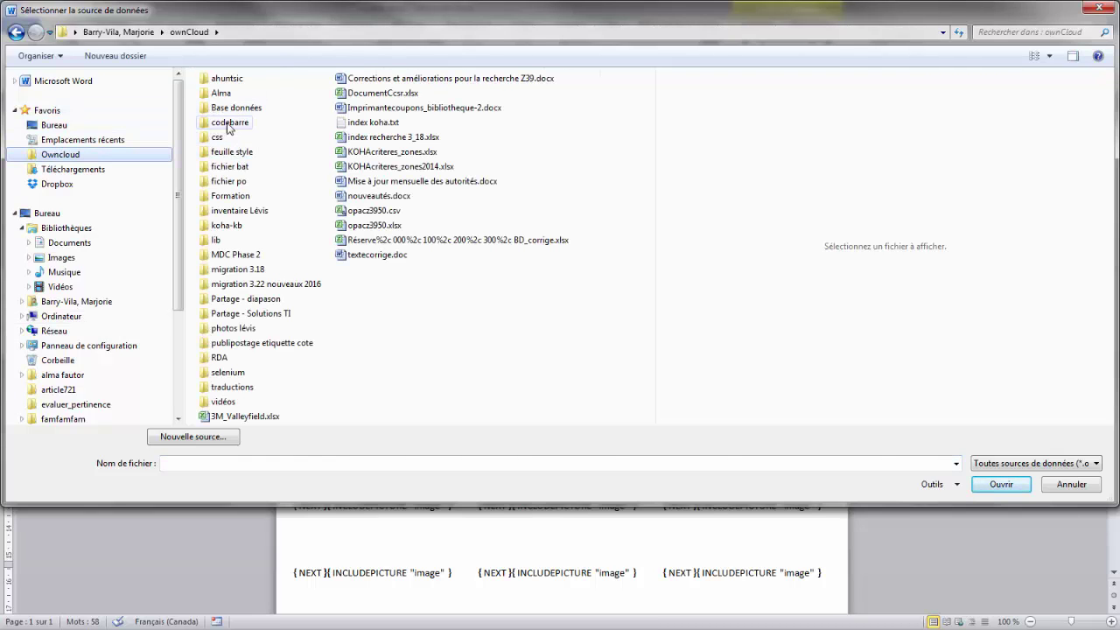
{"action": "double_click", "coordinate": [224, 123]}
{"action": "double_click", "coordinate": [219, 99]}
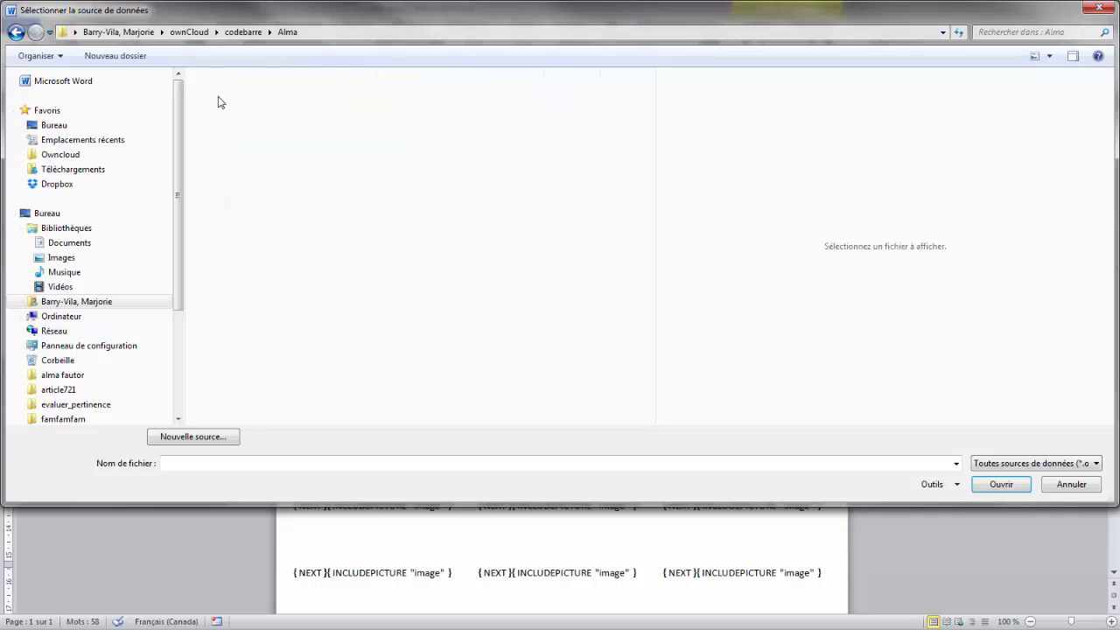
{"action": "left_click", "coordinate": [218, 112]}
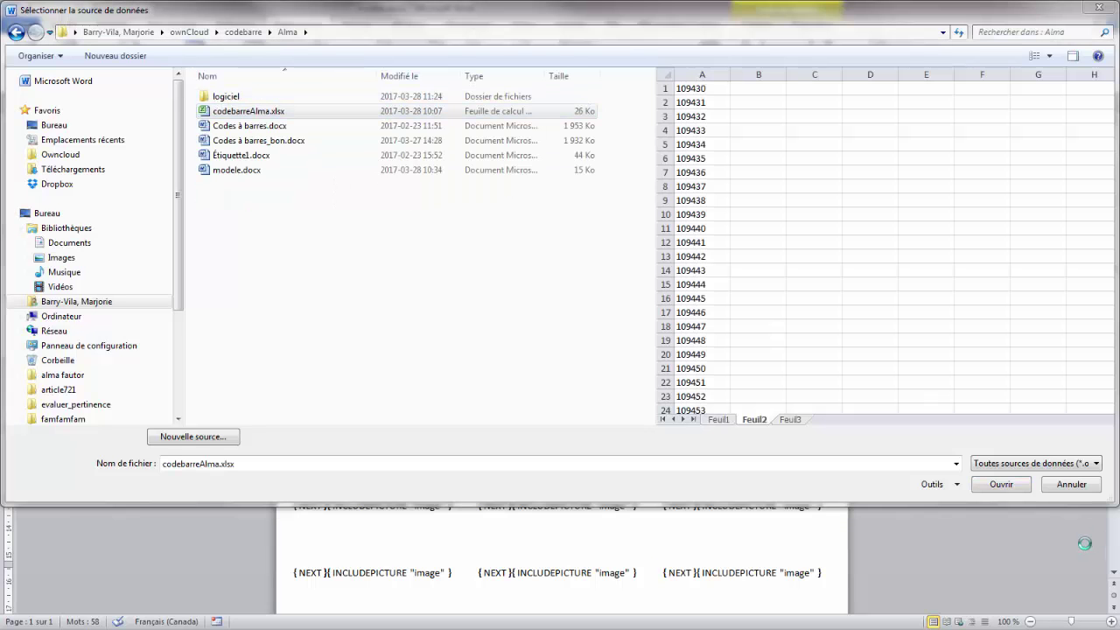
{"action": "left_click", "coordinate": [990, 489]}
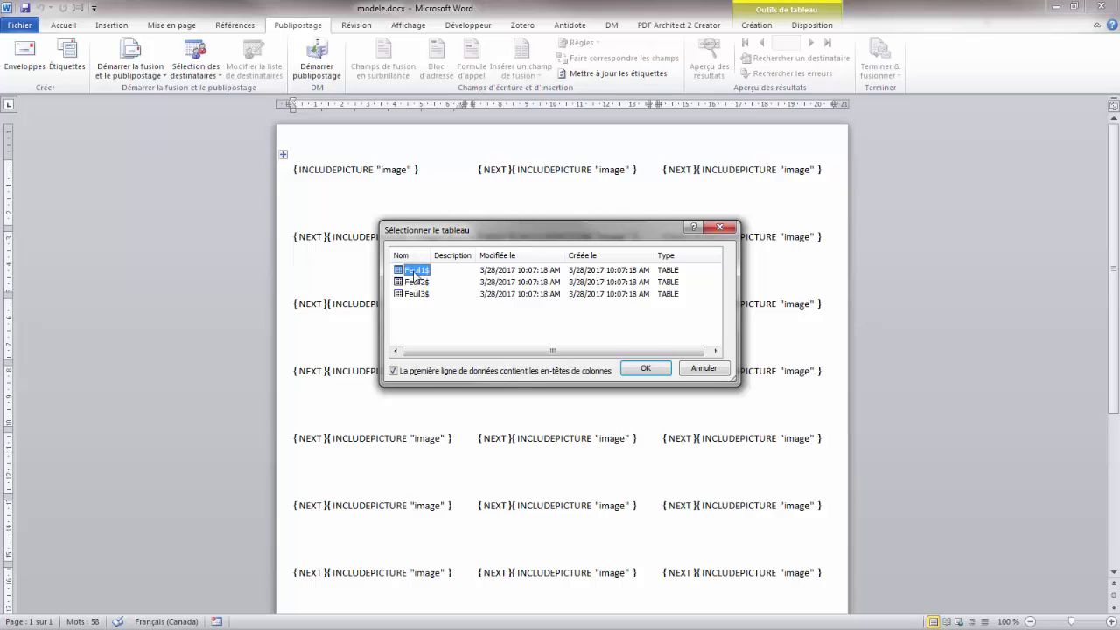
{"action": "left_click", "coordinate": [645, 371]}
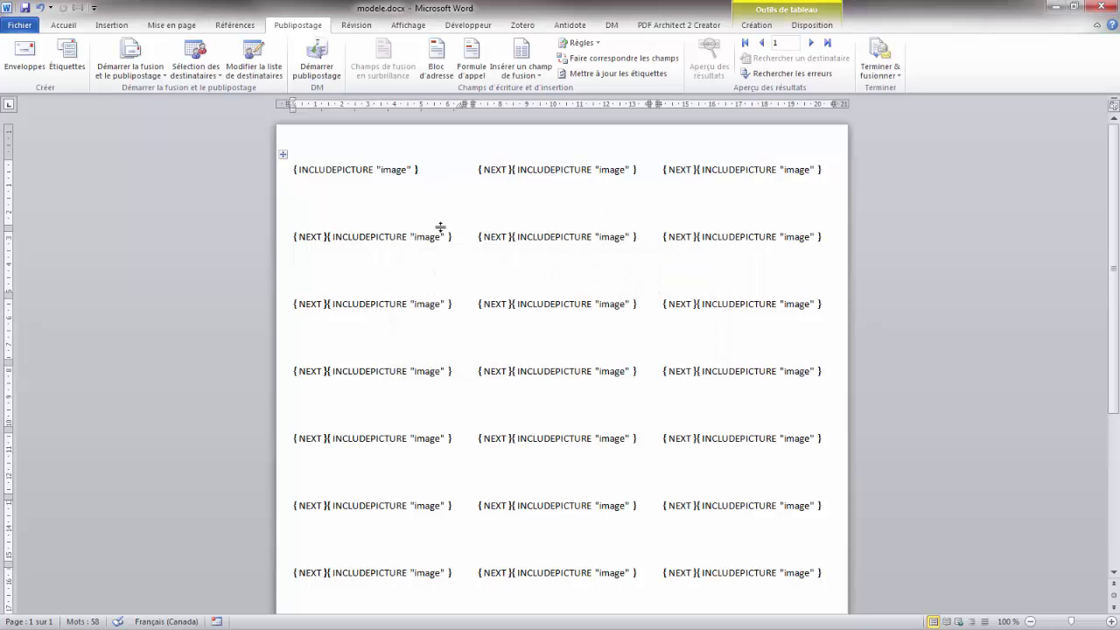
Replace the "image" placeholder inside the first label's INCLUDEPICTURE field with the image merge field.
{"action": "left_click", "coordinate": [527, 75]}
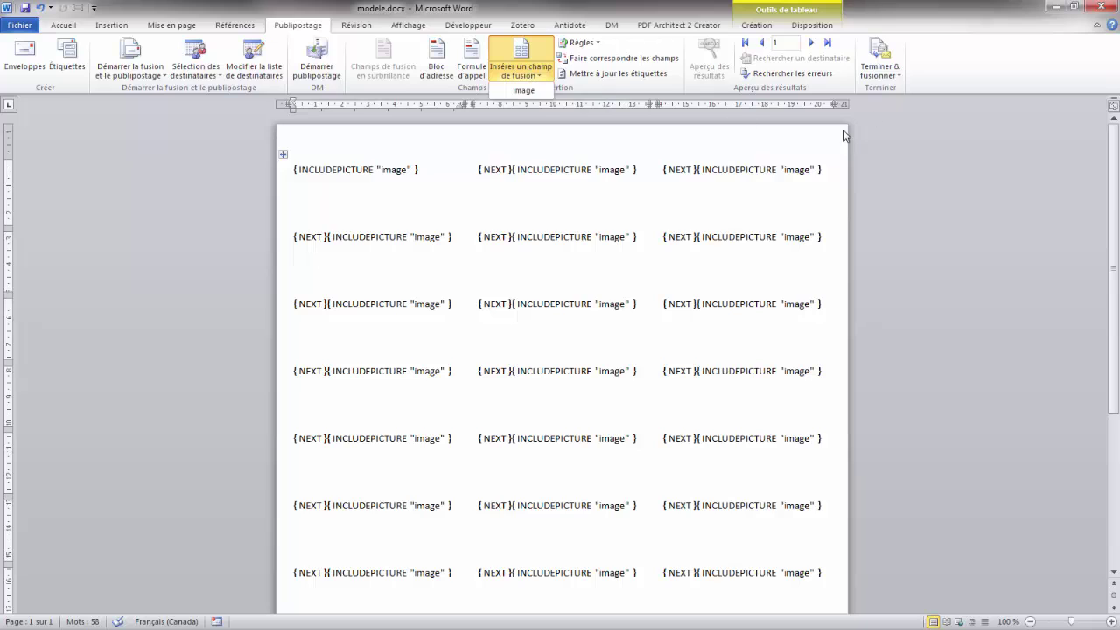
{"action": "left_click", "coordinate": [872, 140]}
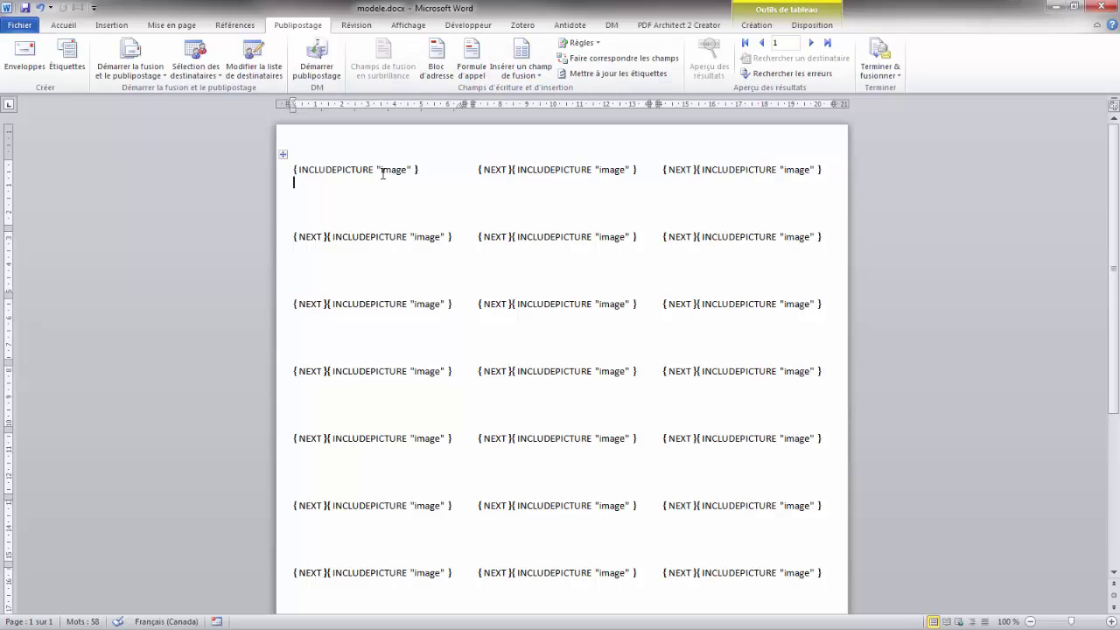
{"action": "left_click_drag", "start_coordinate": [381, 169], "coordinate": [406, 169]}
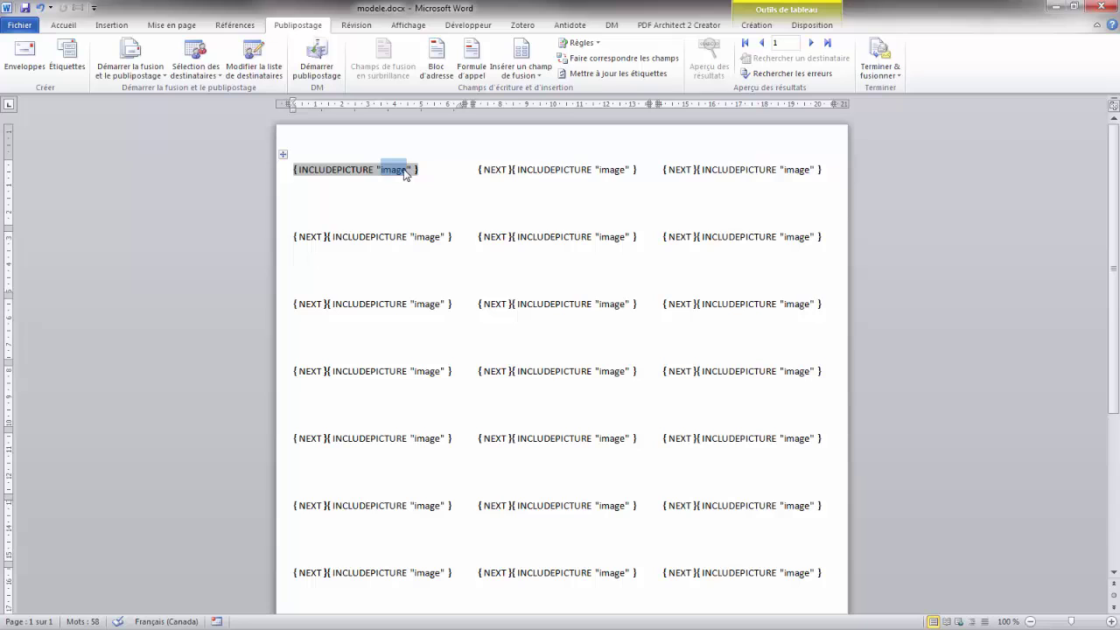
{"action": "left_click", "coordinate": [531, 80]}
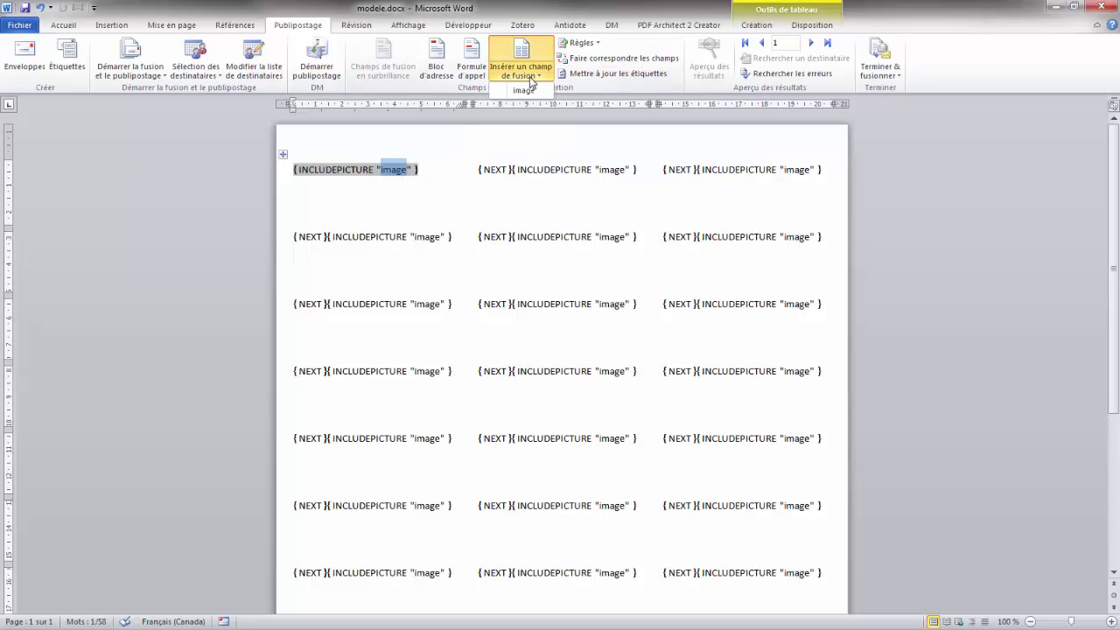
{"action": "left_click", "coordinate": [514, 94]}
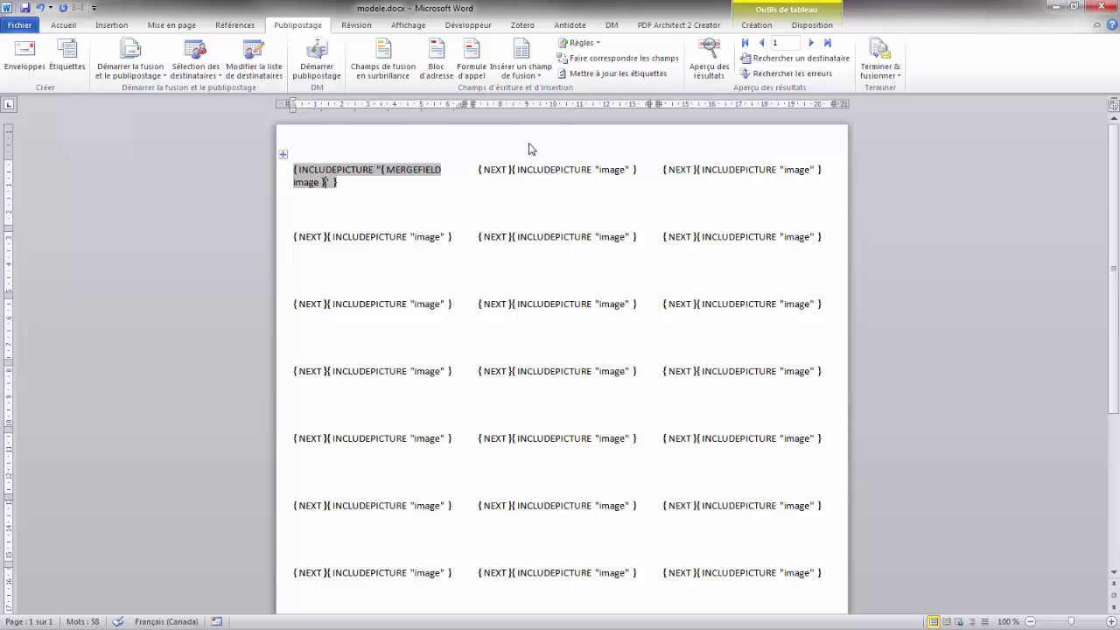
Propagate the first label's merge field to all labels, then hide the field codes and update every field in the document.
{"action": "left_click", "coordinate": [610, 74]}
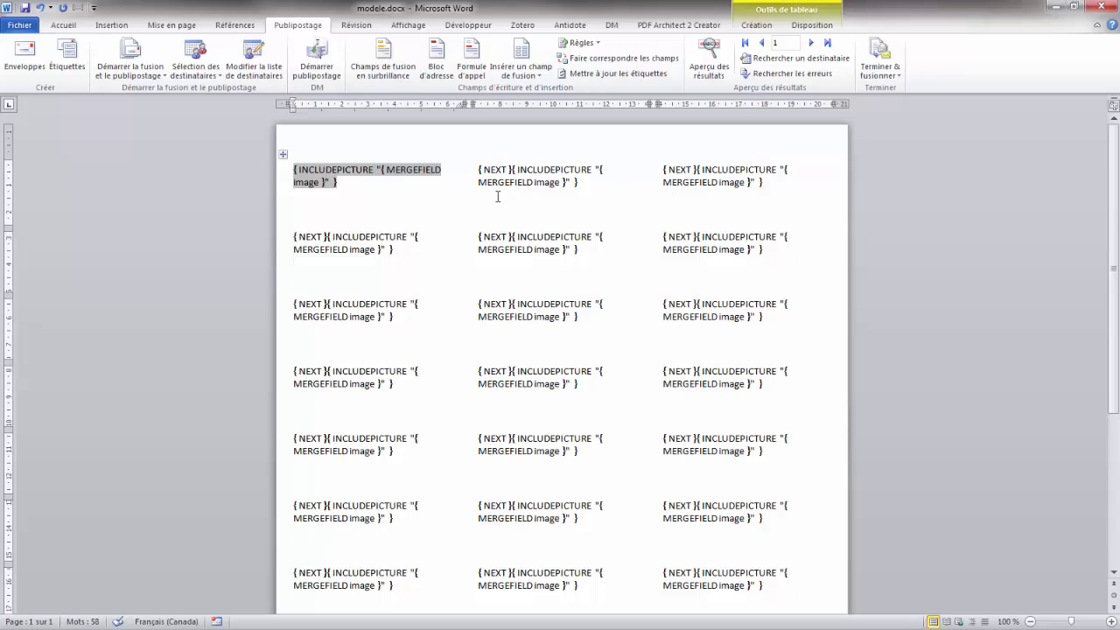
{"action": "left_click", "coordinate": [493, 203]}
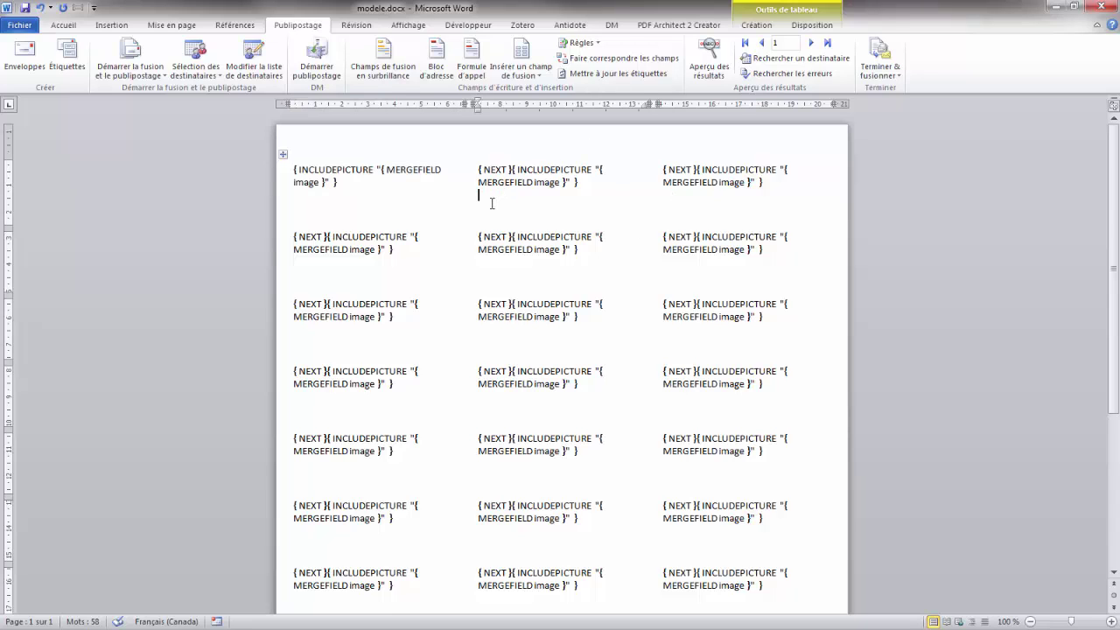
{"action": "key", "text": "alt+F9"}
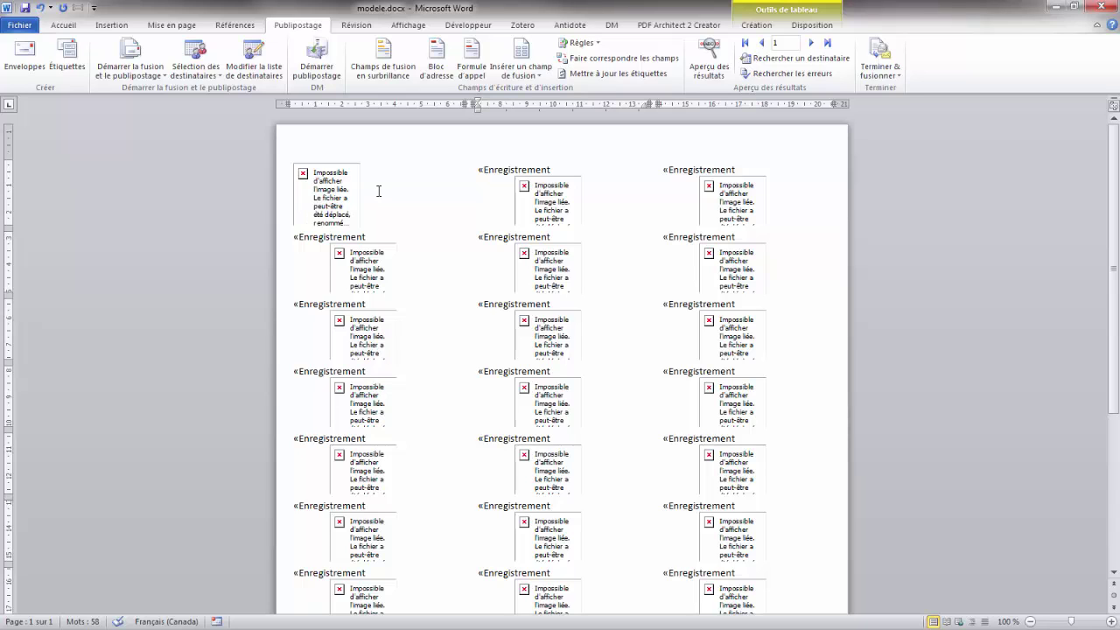
{"action": "key", "text": "ctrl+a"}
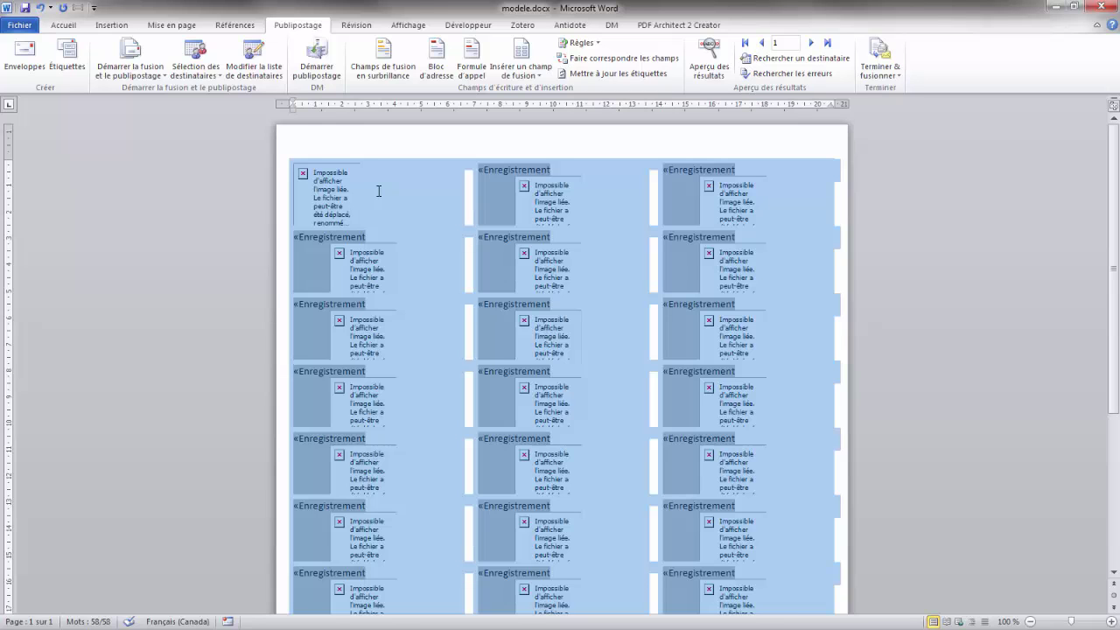
{"action": "key", "text": "F9"}
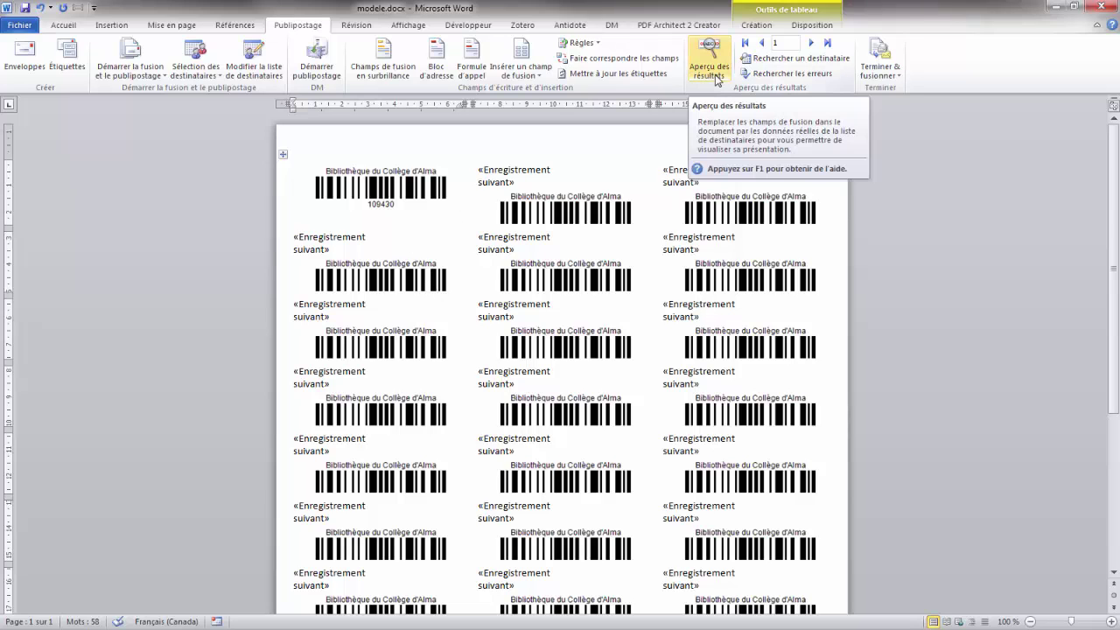
Finish the merge by generating a new editable document with all records.
{"action": "left_click", "coordinate": [882, 80]}
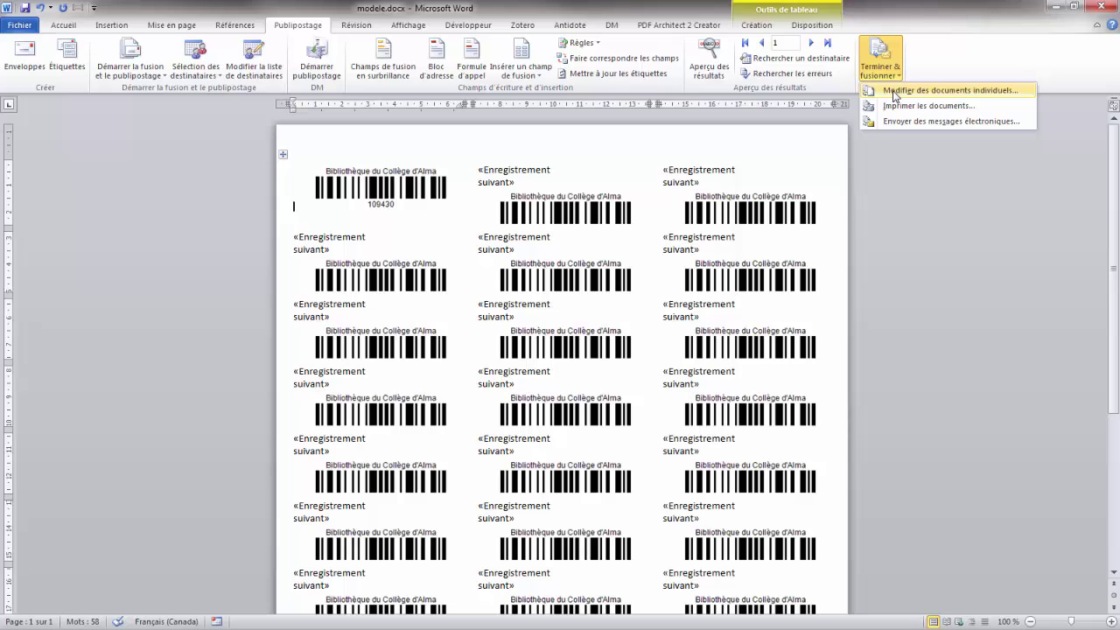
{"action": "left_click", "coordinate": [894, 91]}
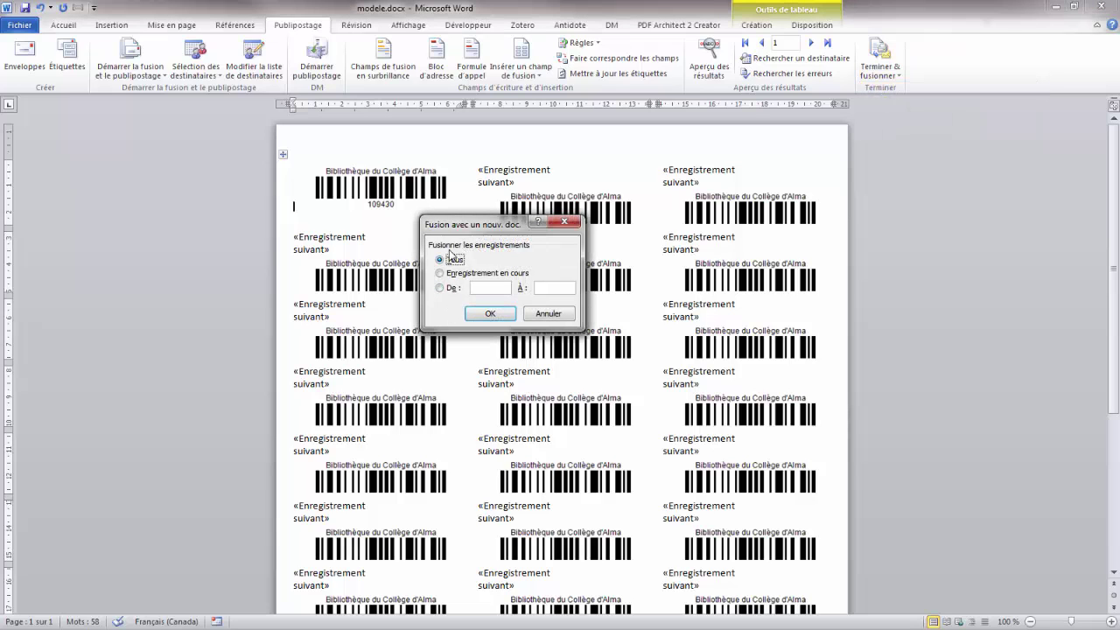
{"action": "left_click", "coordinate": [489, 314]}
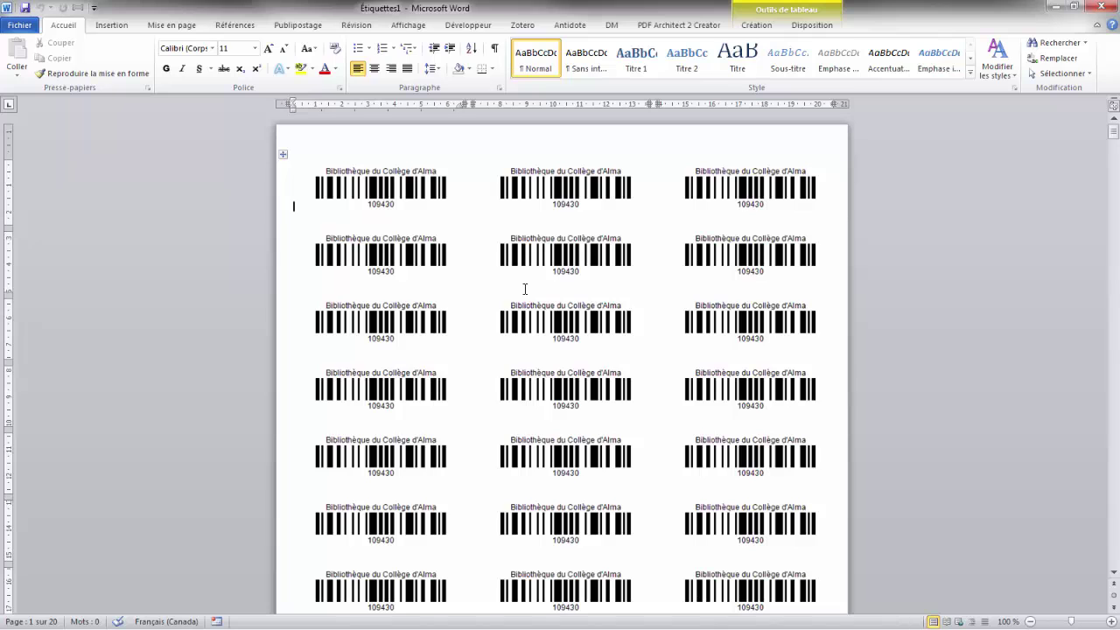
Update all the picture fields in the merged label document so each label loads its own barcode.
{"action": "key", "text": "ctrl+a"}
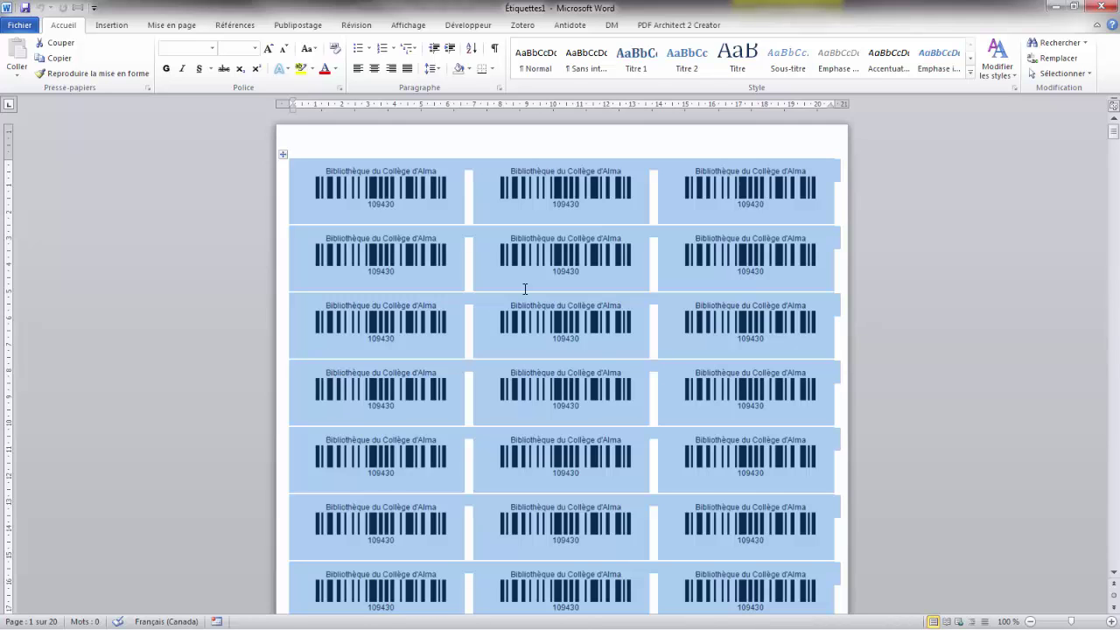
{"action": "left_click", "coordinate": [525, 289]}
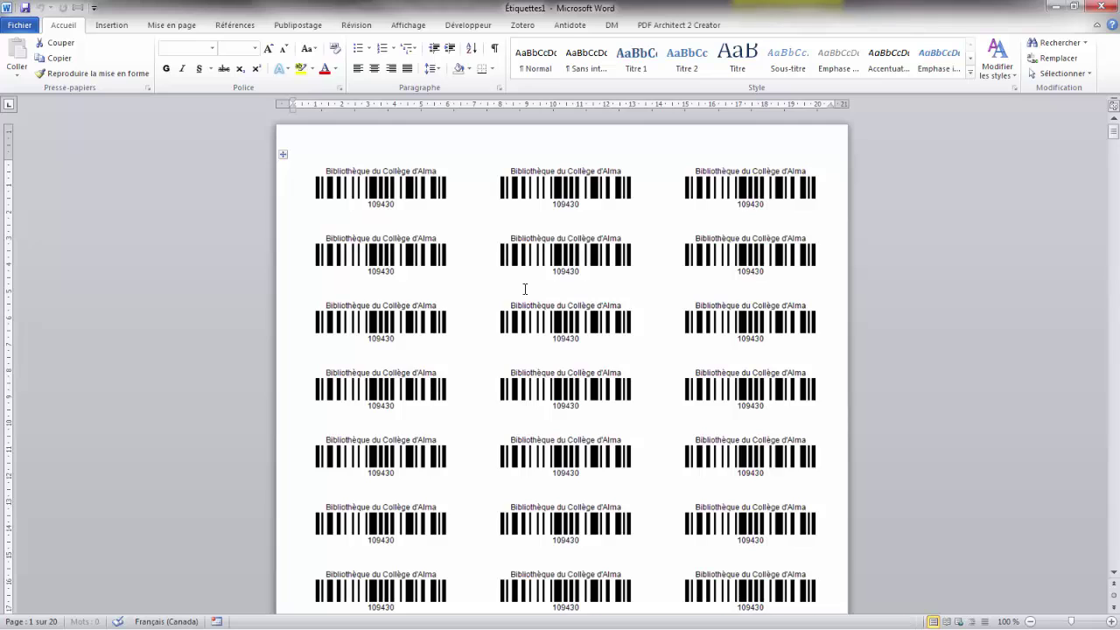
{"action": "left_click", "coordinate": [584, 177]}
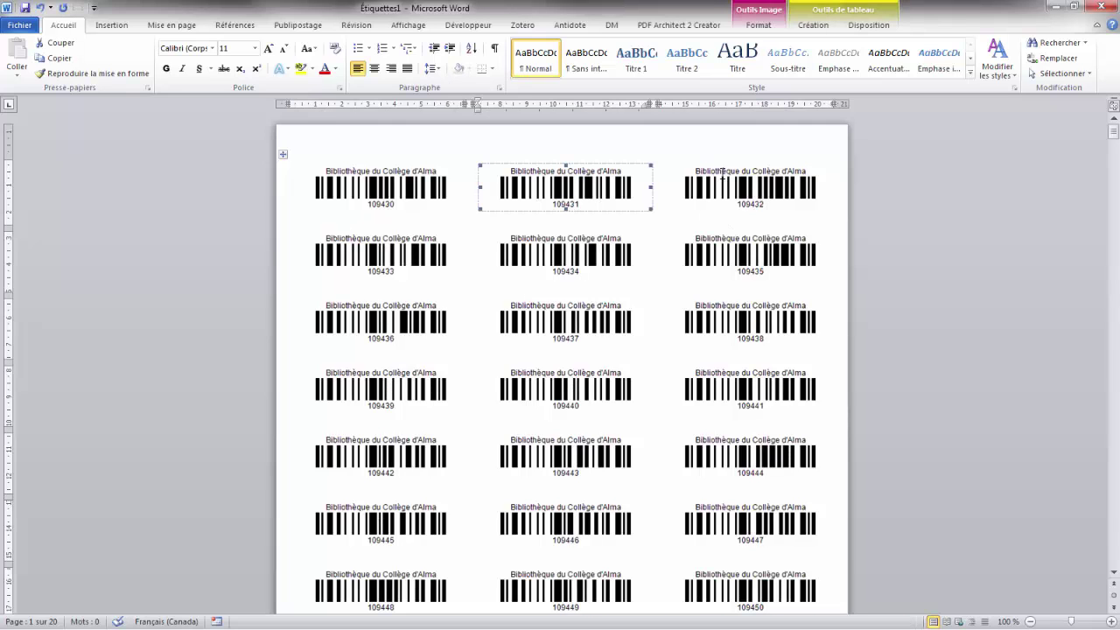
Examine the barcodes and their numbering across the merged label pages, and compare the document with the template behind it.
{"action": "left_click", "coordinate": [722, 175]}
{"action": "left_click", "coordinate": [362, 183]}
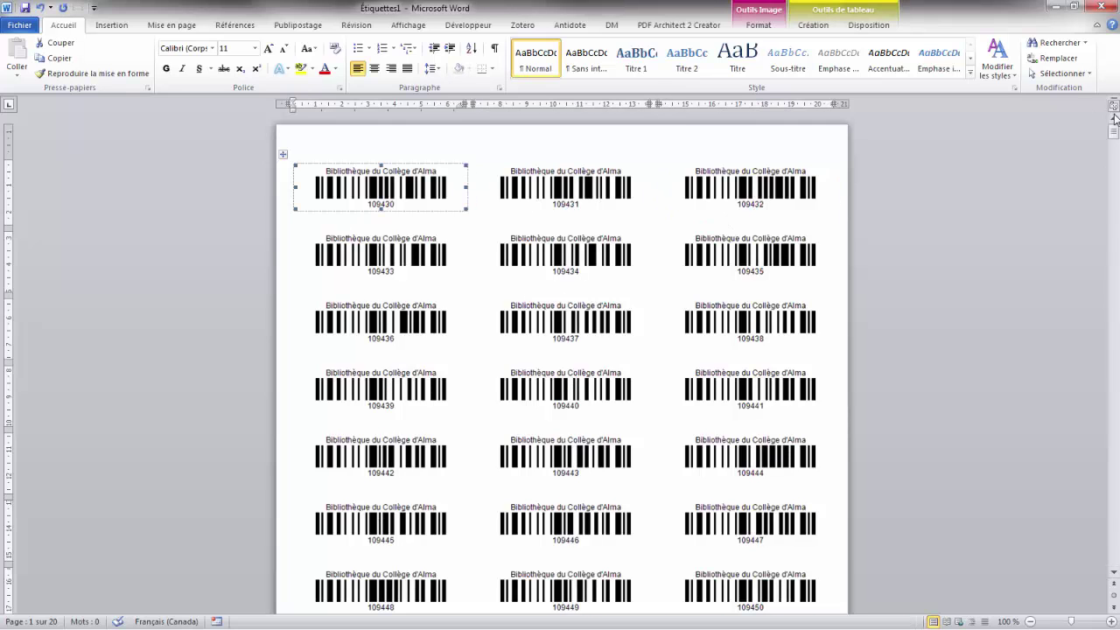
{"action": "scroll", "coordinate": [517, 325], "scroll_direction": "down", "scroll_amount": 10}
{"action": "scroll", "coordinate": [500, 341], "scroll_direction": "down", "scroll_amount": 4}
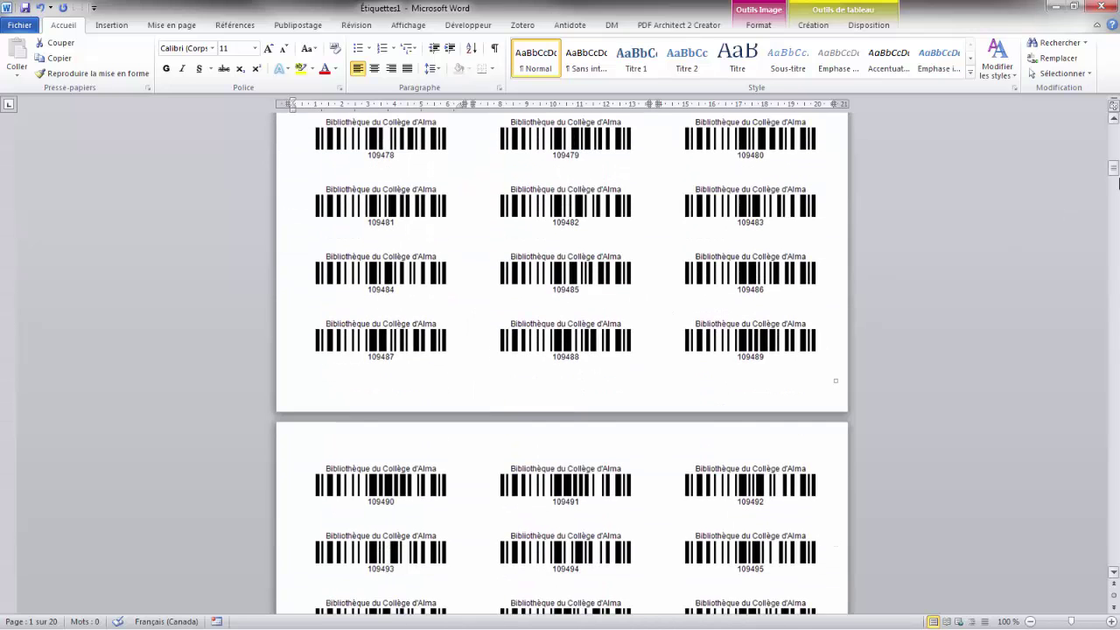
{"action": "left_click_drag", "start_coordinate": [1112, 171], "coordinate": [1113, 131]}
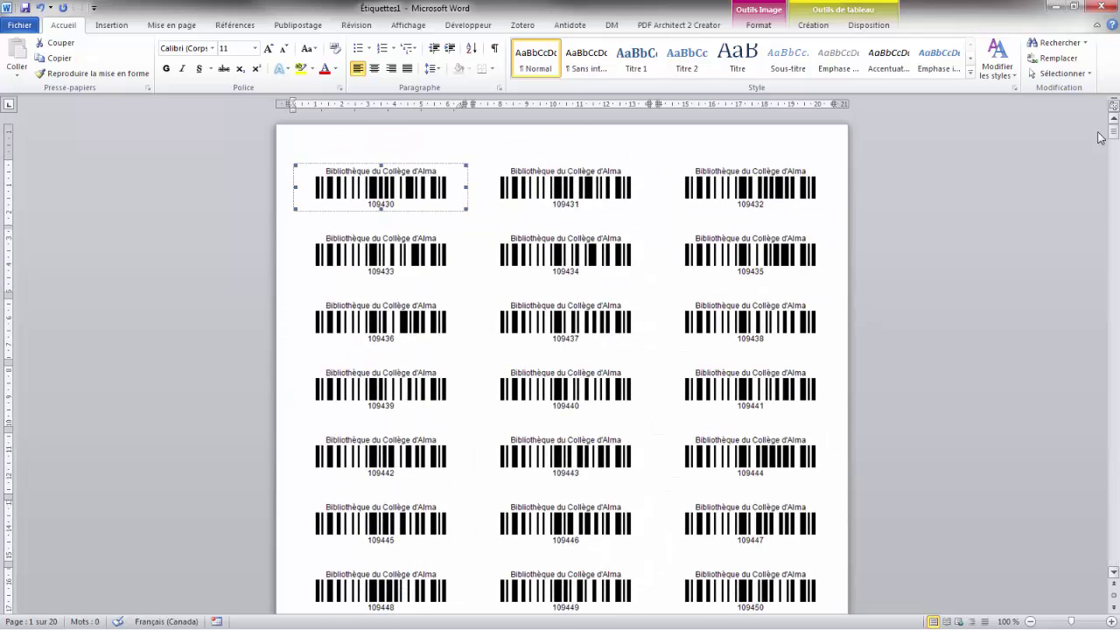
{"action": "left_click", "coordinate": [567, 188]}
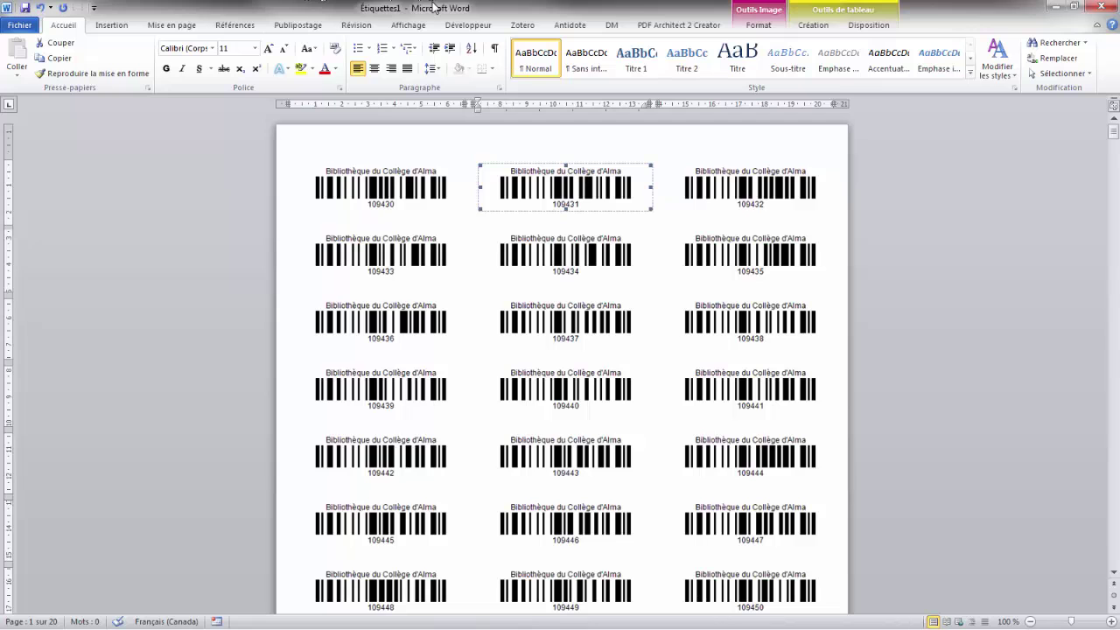
{"action": "left_click_drag", "start_coordinate": [593, 10], "coordinate": [544, 40]}
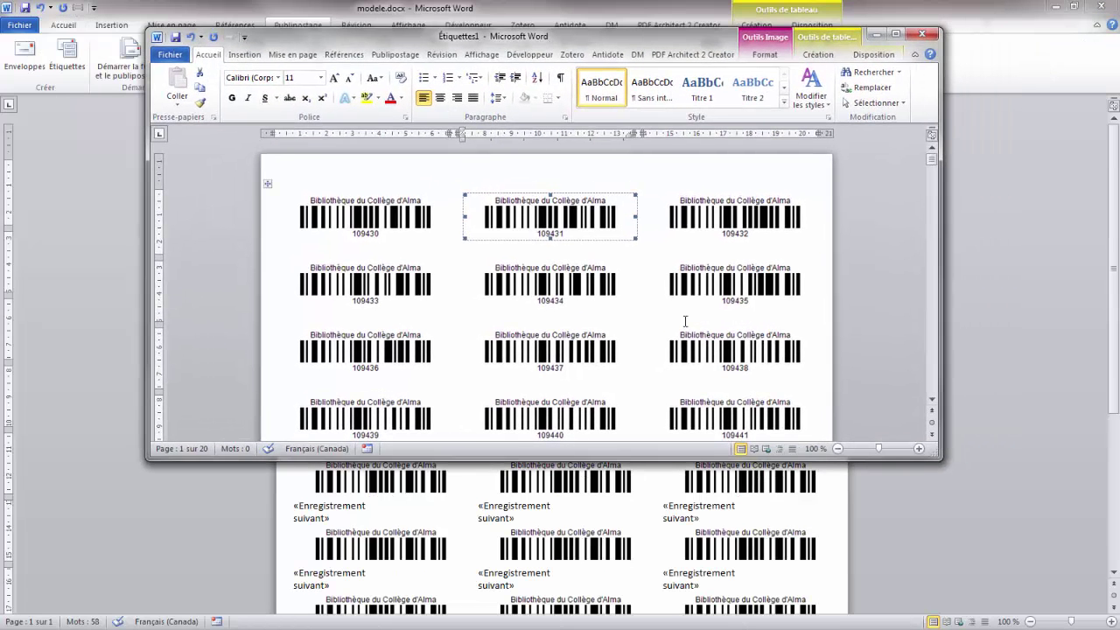
{"action": "left_click", "coordinate": [894, 37]}
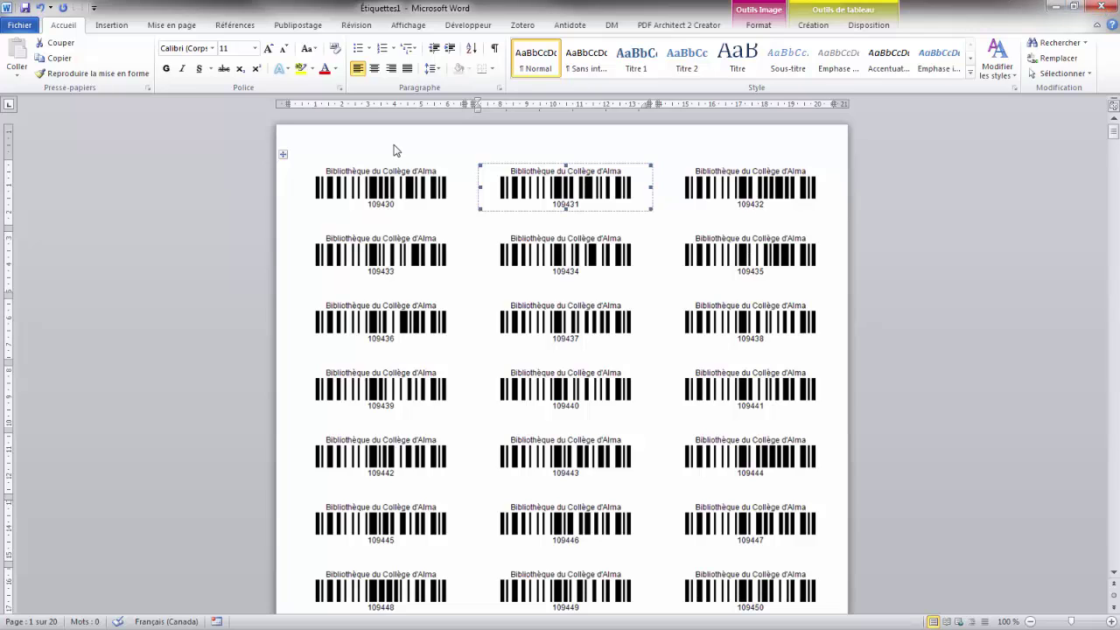
Close the merged label document, close modele.docx without saving its changes, and preview Étiquette1.docx in the Alma folder.
{"action": "left_click", "coordinate": [1104, 9]}
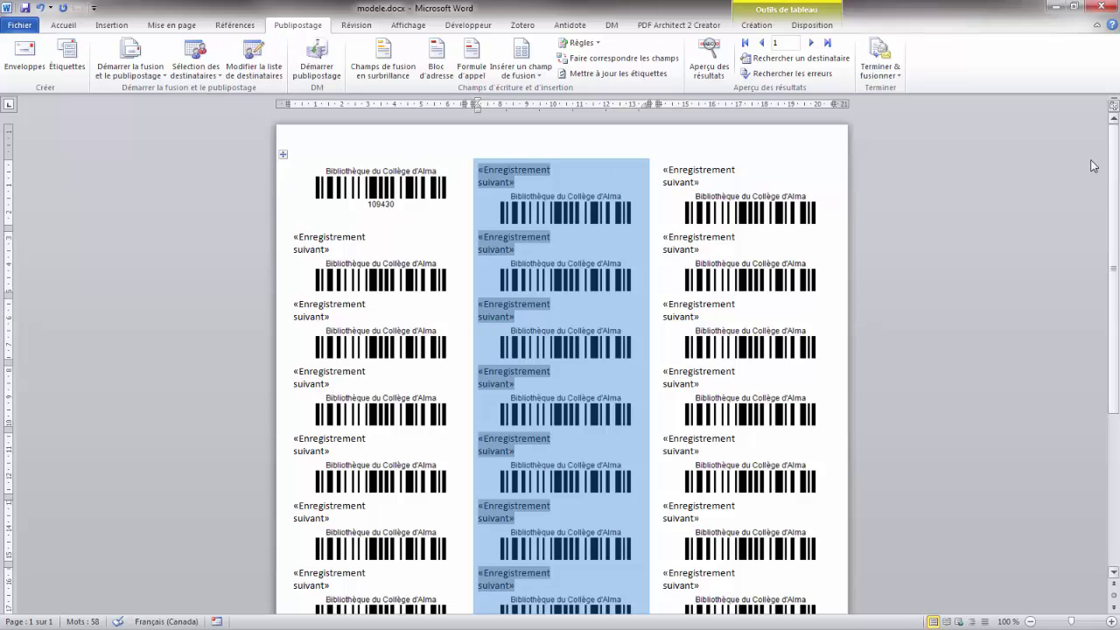
{"action": "left_click", "coordinate": [968, 162]}
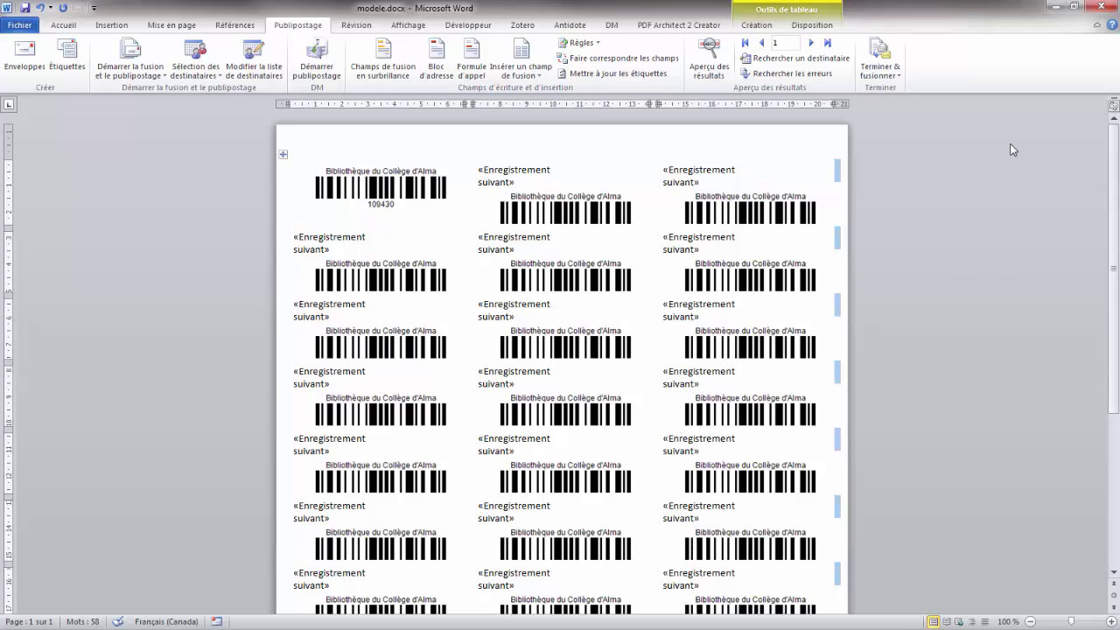
{"action": "left_click", "coordinate": [1101, 7]}
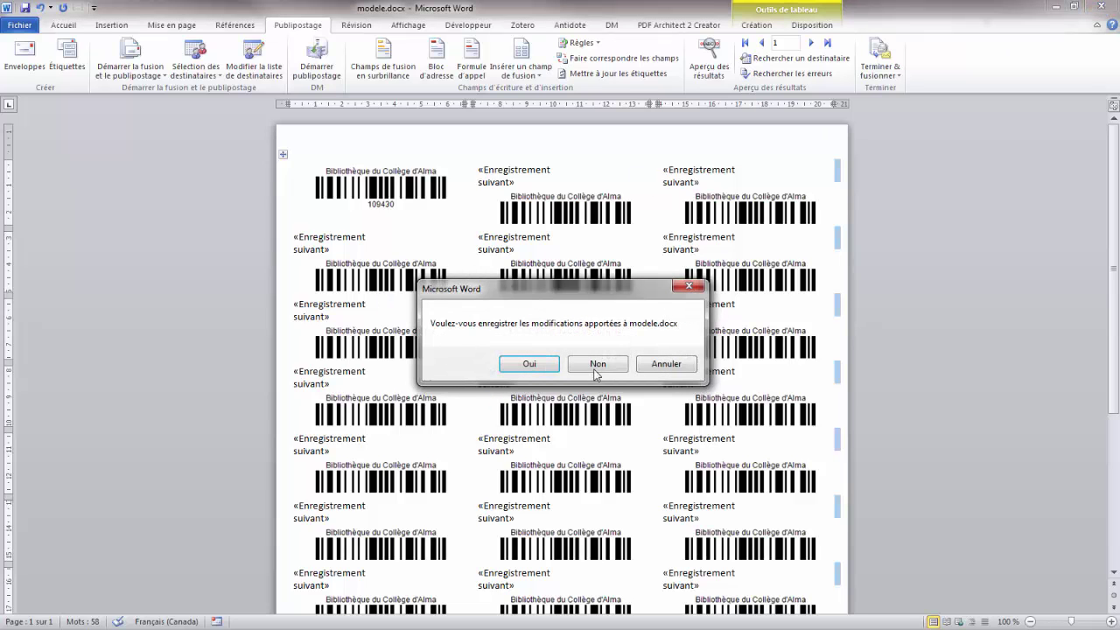
{"action": "left_click", "coordinate": [596, 372]}
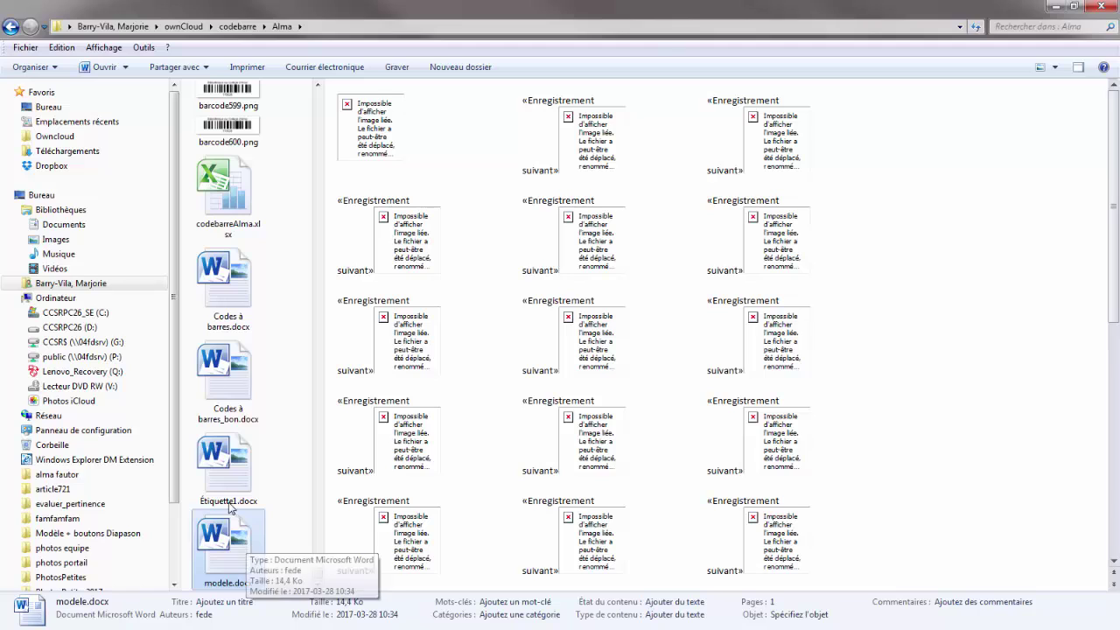
{"action": "left_click", "coordinate": [227, 471]}
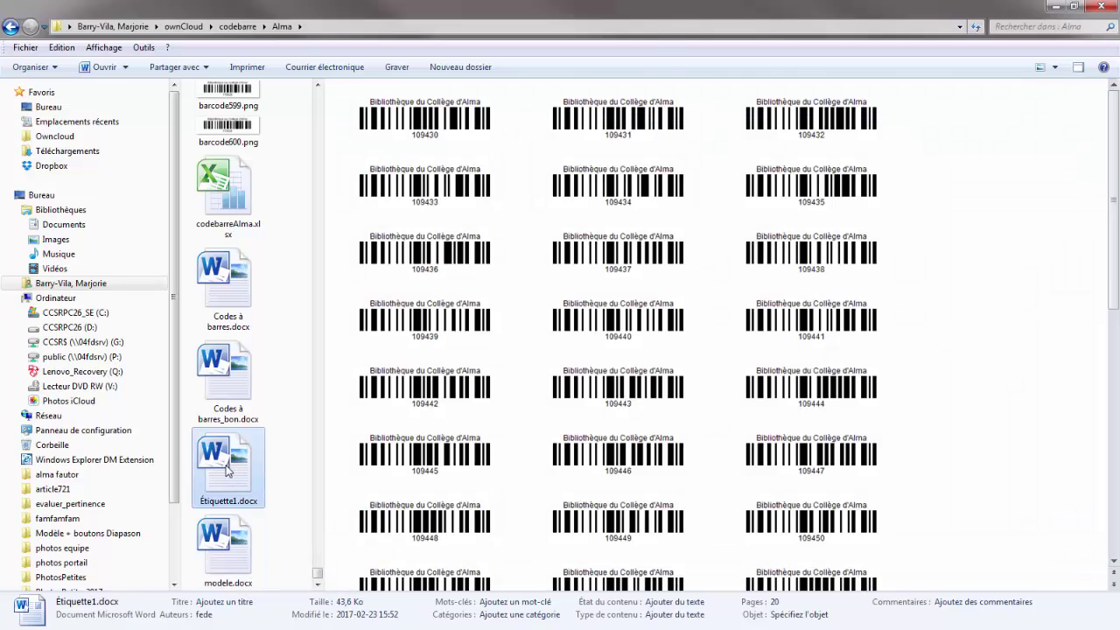